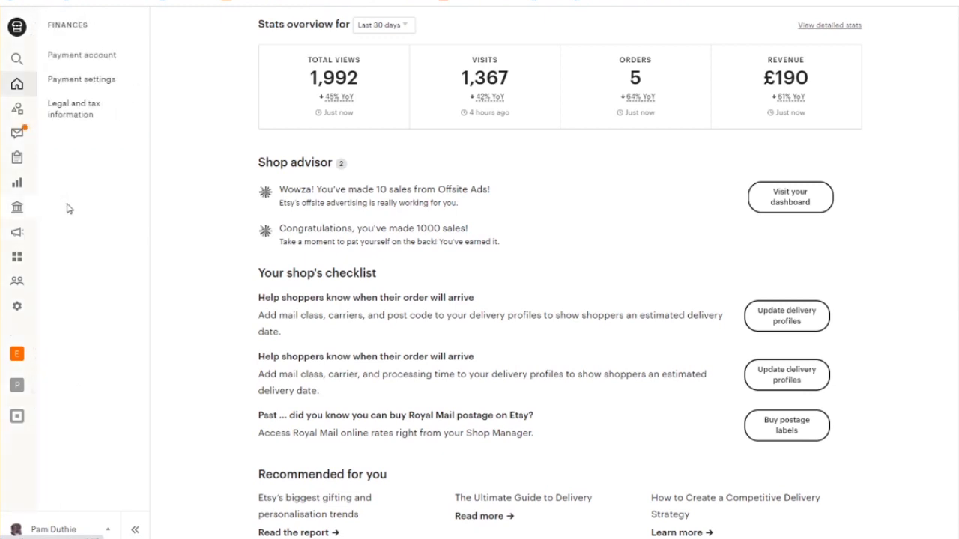
# Step: Open the payment account's monthly statements, filter them to 2020 and open the November 2020 statement
pyautogui.click(102, 63)
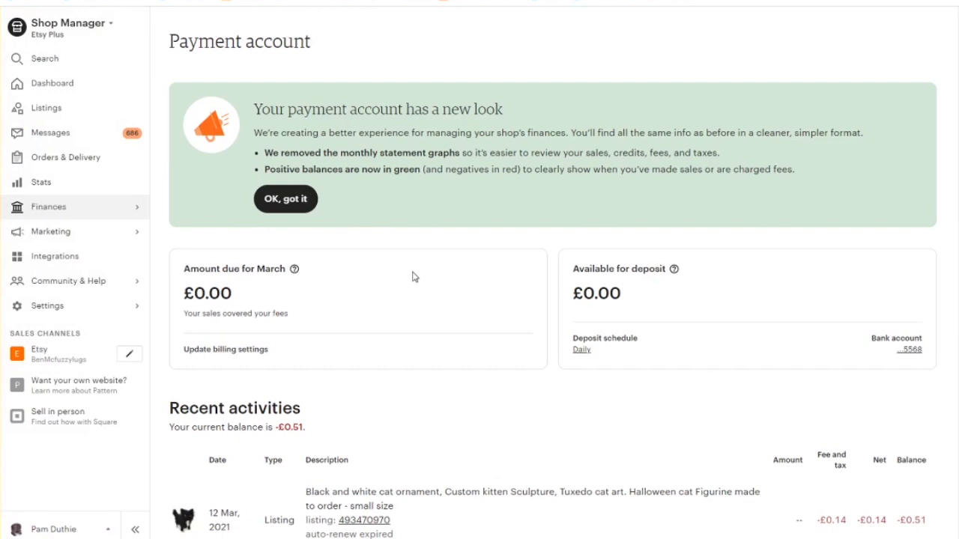
pyautogui.scroll(-10, 413, 277)
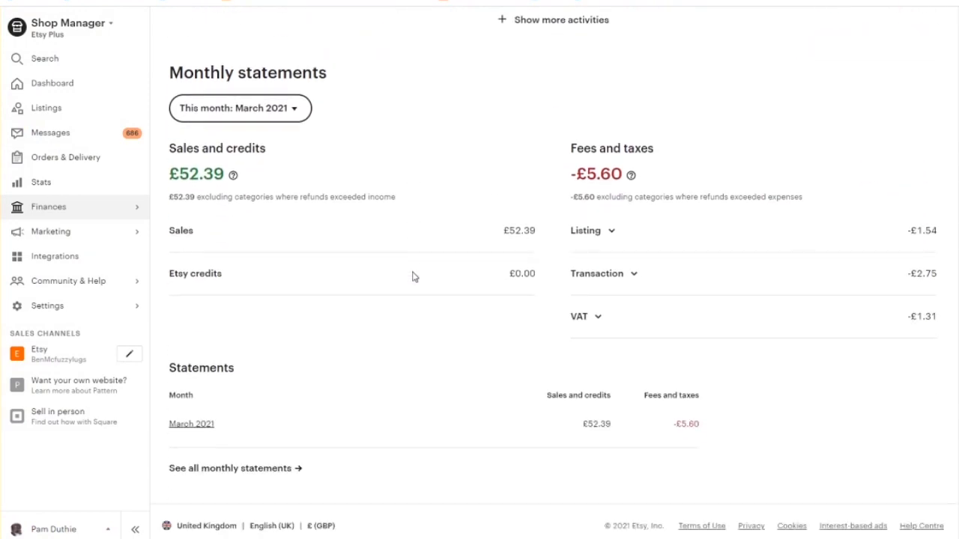
pyautogui.click(269, 471)
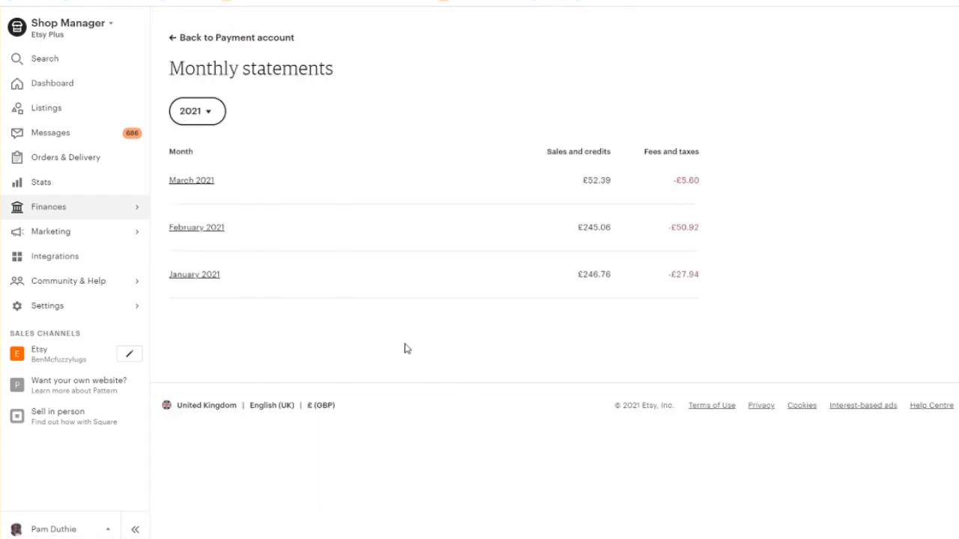
pyautogui.click(210, 116)
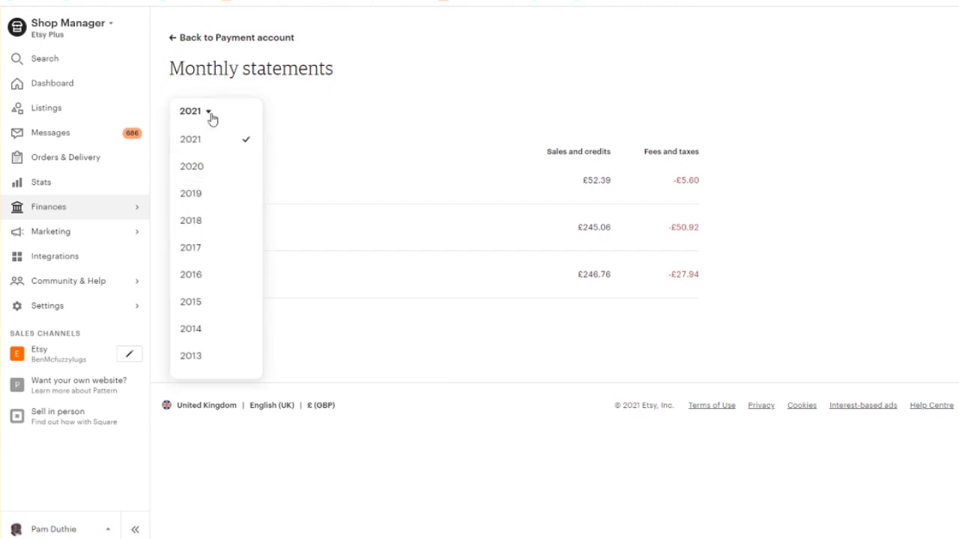
pyautogui.click(193, 167)
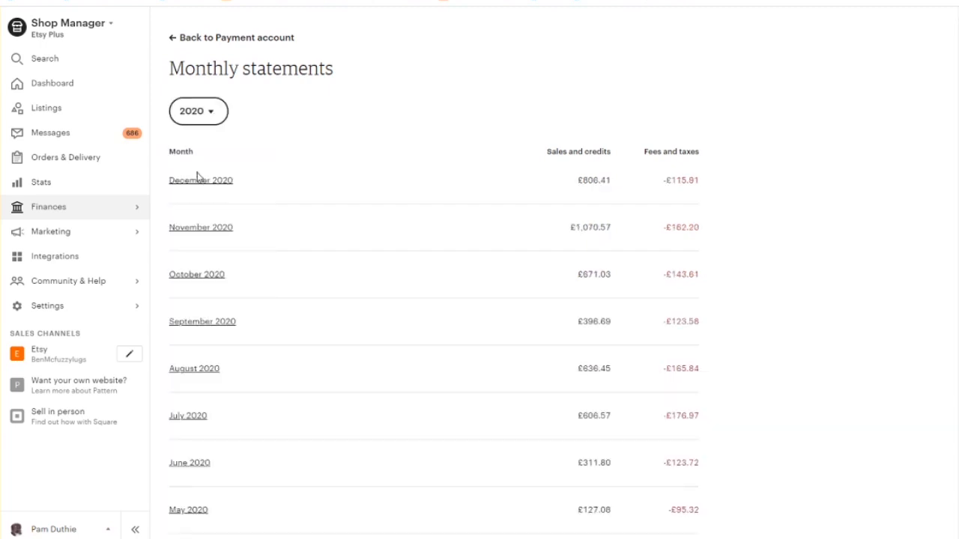
pyautogui.click(221, 227)
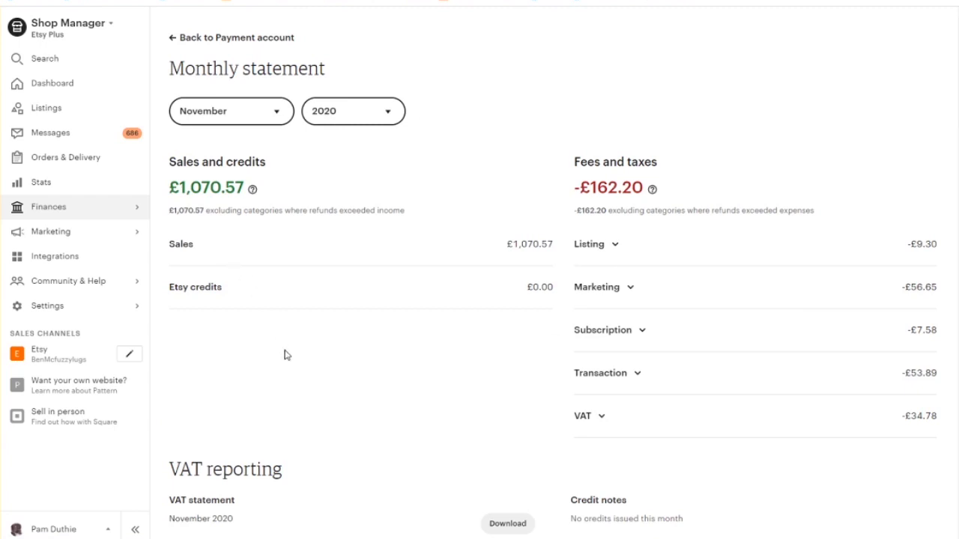
# Step: Download the November 2020 VAT statement and open the downloaded PDF
pyautogui.scroll(-1, 313, 360)
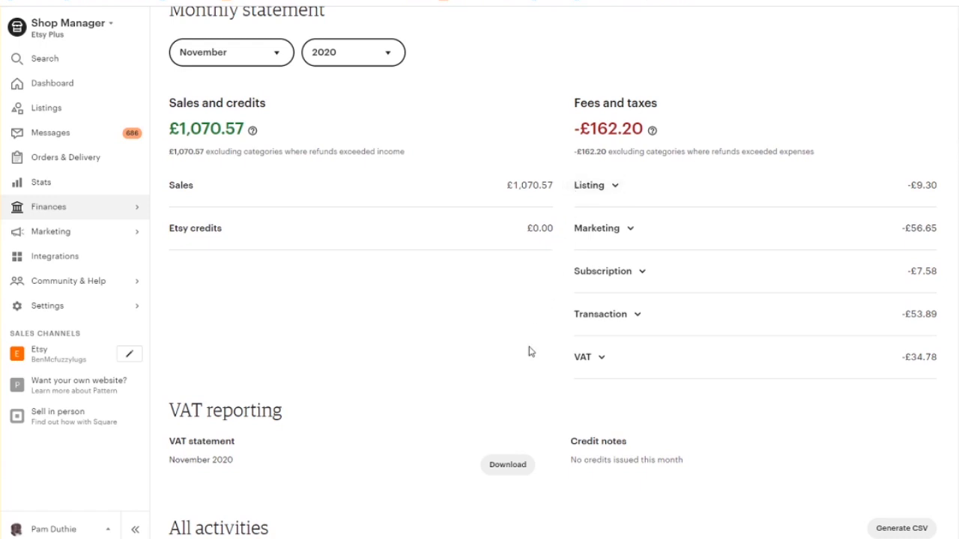
pyautogui.scroll(-1, 504, 349)
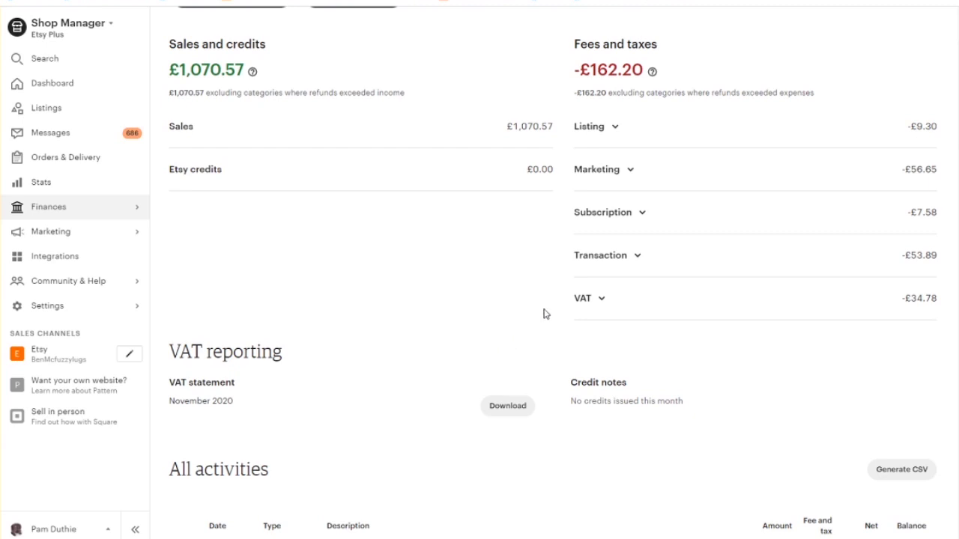
pyautogui.scroll(-1, 495, 294)
pyautogui.scroll(-3, 494, 295)
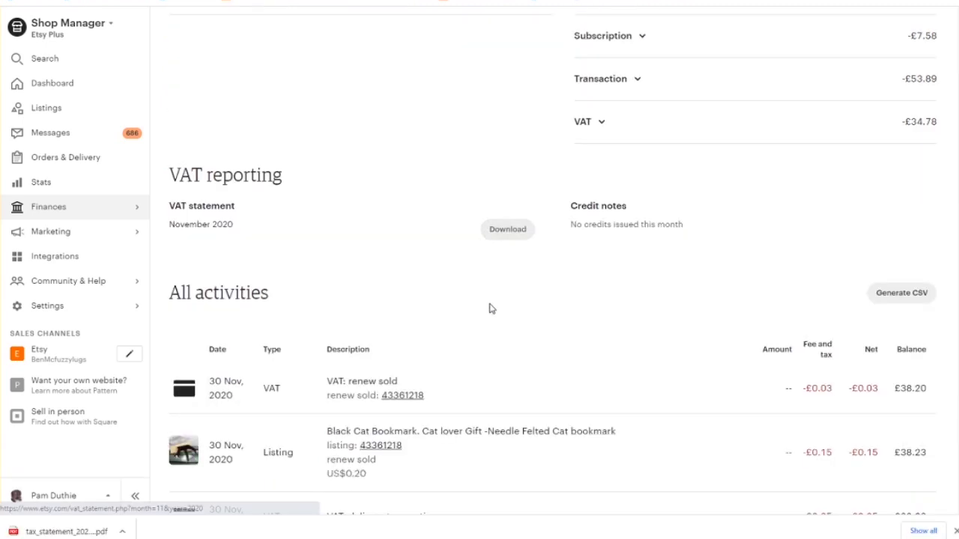
pyautogui.click(64, 534)
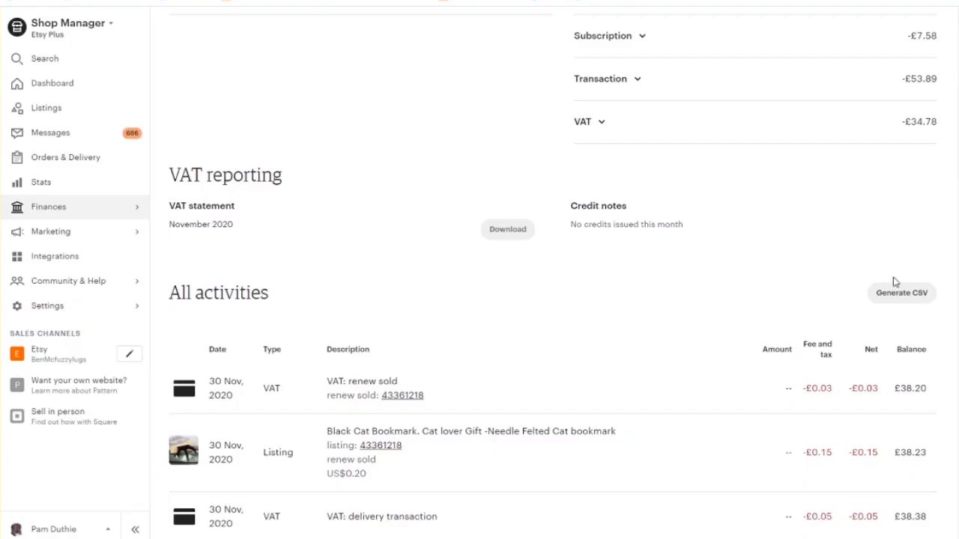
# Step: Generate and download the CSV of all November 2020 activities and open it in Excel
pyautogui.click(915, 294)
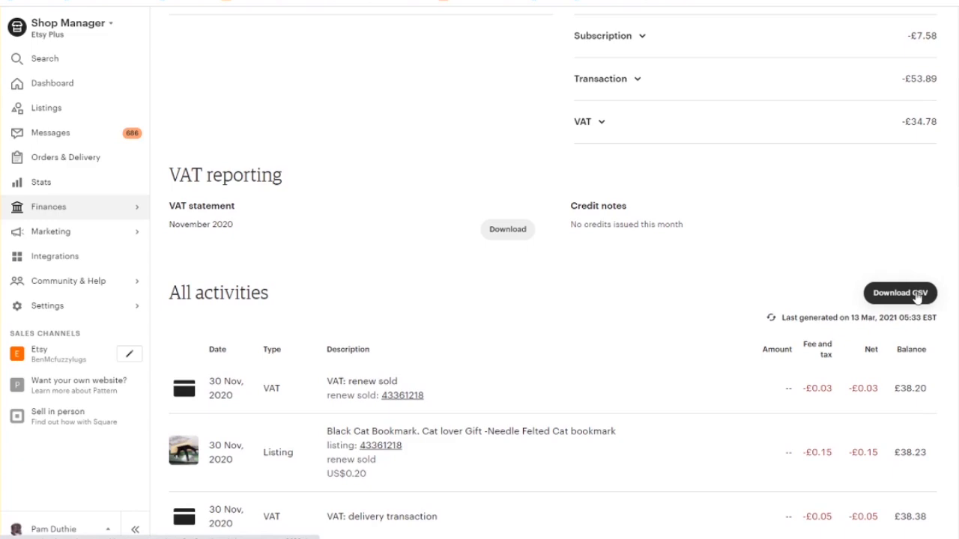
pyautogui.click(916, 296)
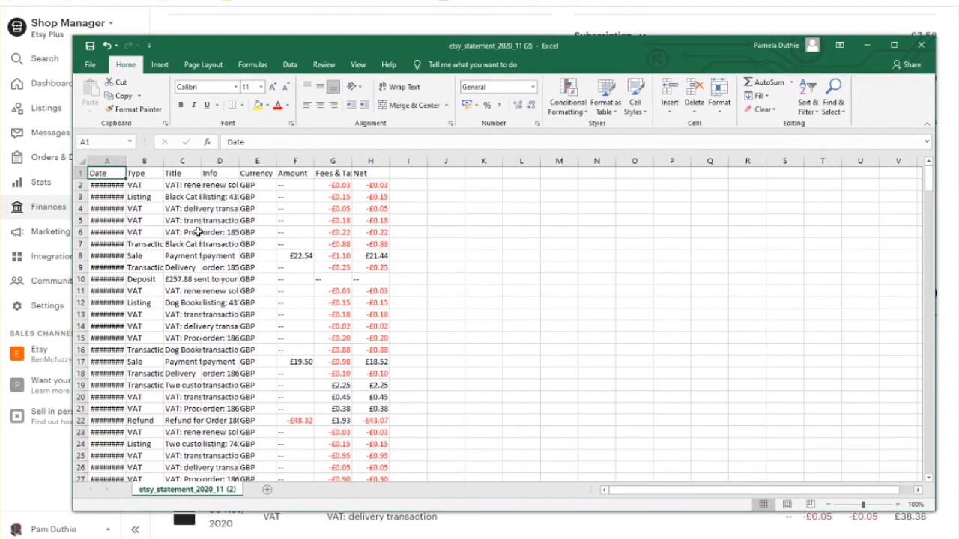
# Step: Fit the Date column's width to its contents and sort the statement by Type from A to Z, expanding the selection
pyautogui.doubleClick(125, 160)
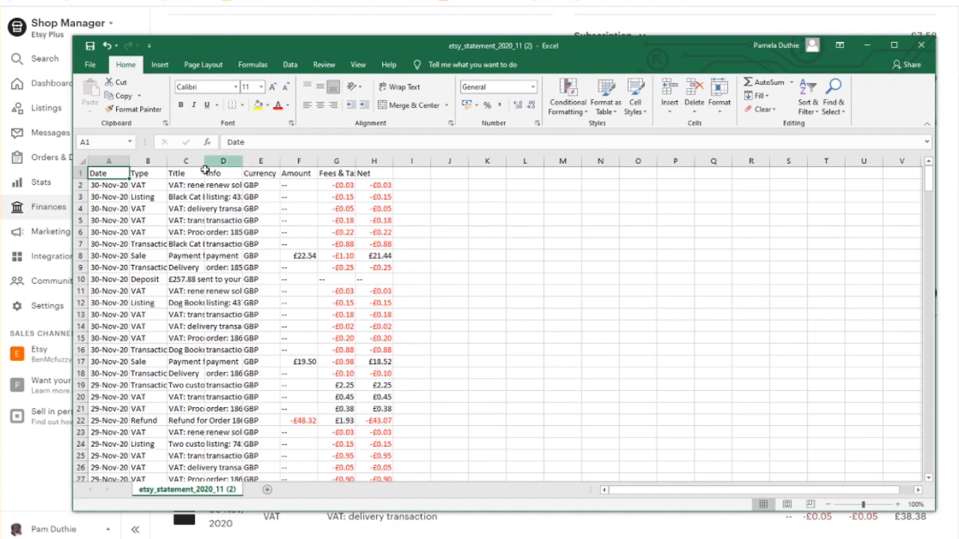
pyautogui.click(145, 161)
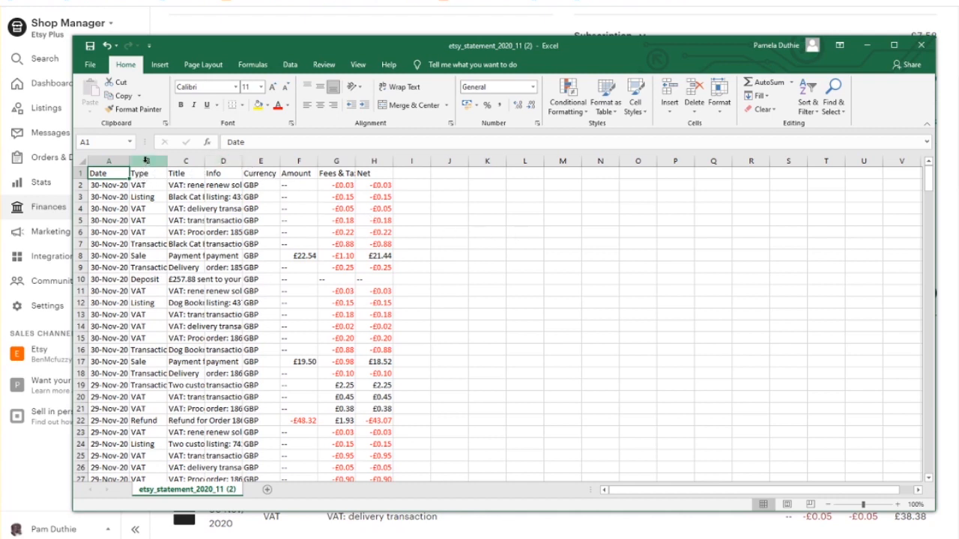
pyautogui.moveTo(145, 161); pyautogui.dragTo(146, 161)
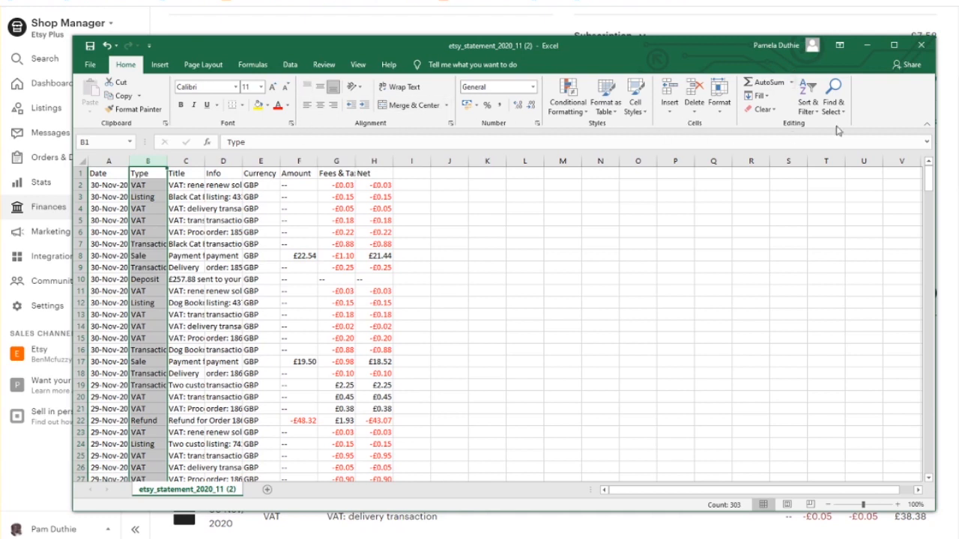
pyautogui.click(809, 92)
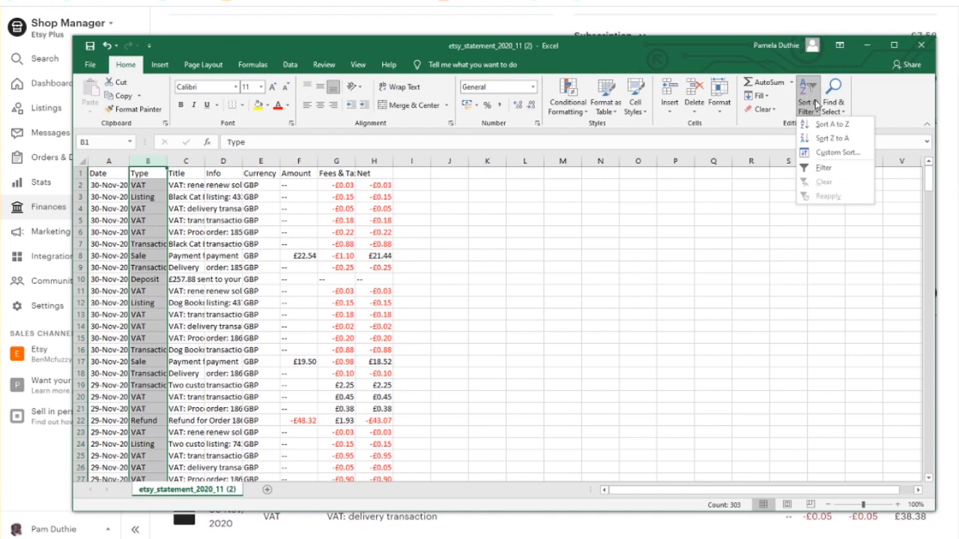
pyautogui.click(828, 125)
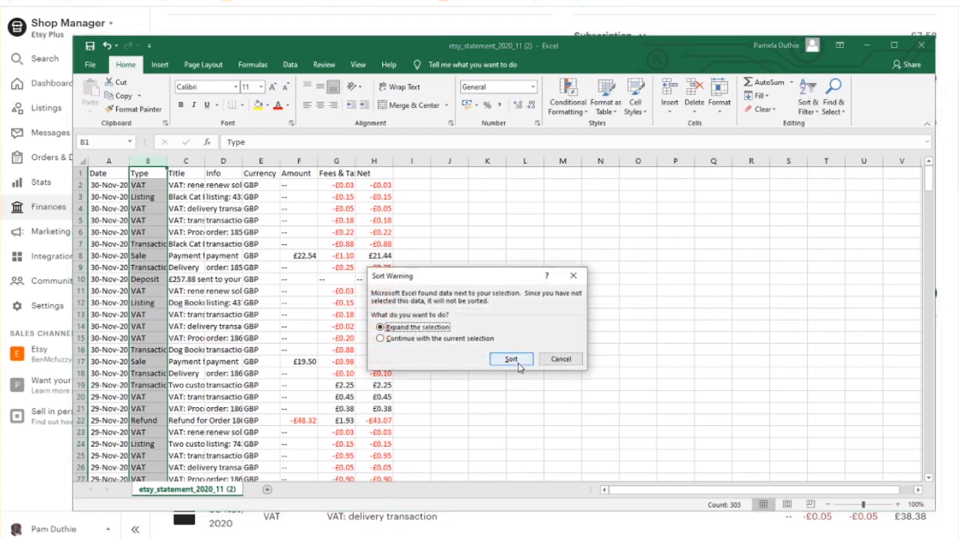
pyautogui.click(511, 360)
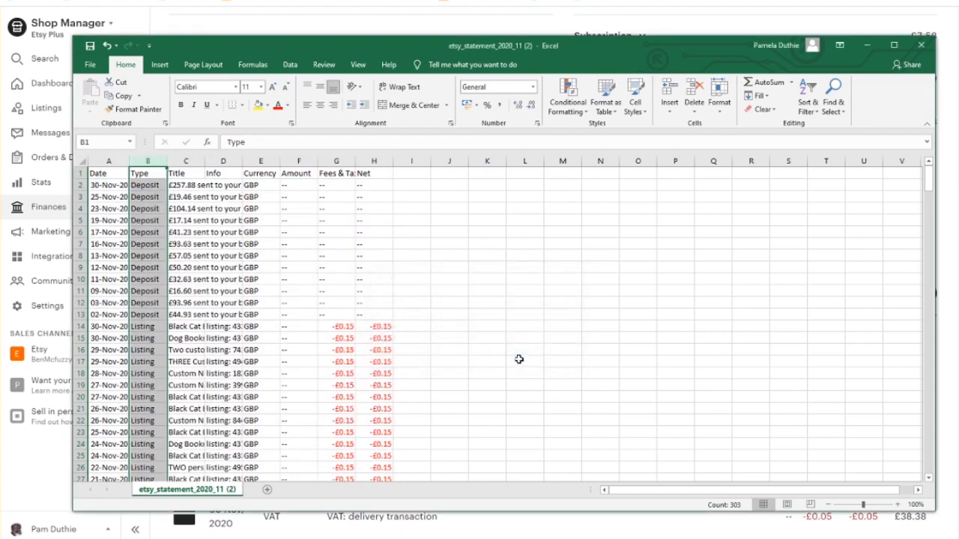
pyautogui.click(483, 318)
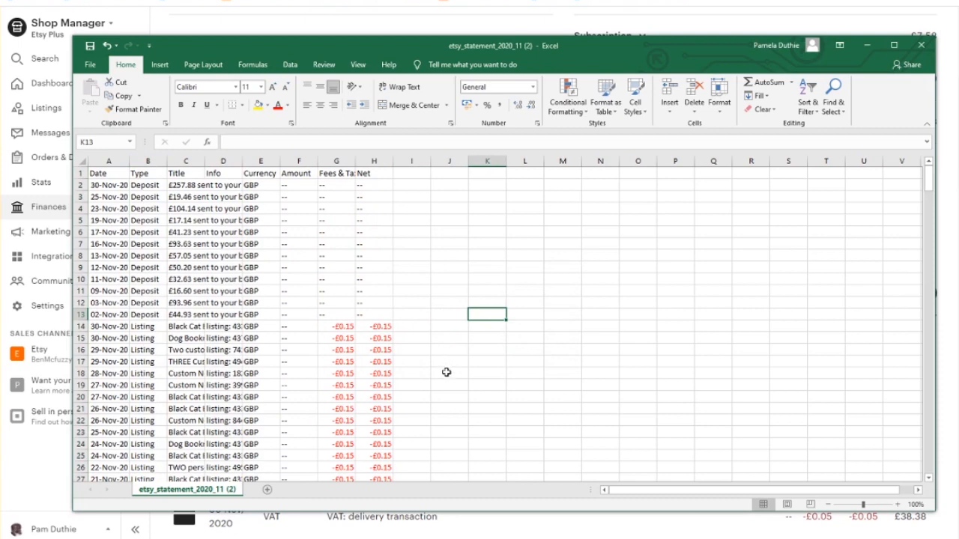
# Step: Insert six blank rows above the header row of the statement sheet
pyautogui.scroll(-1, 446, 372)
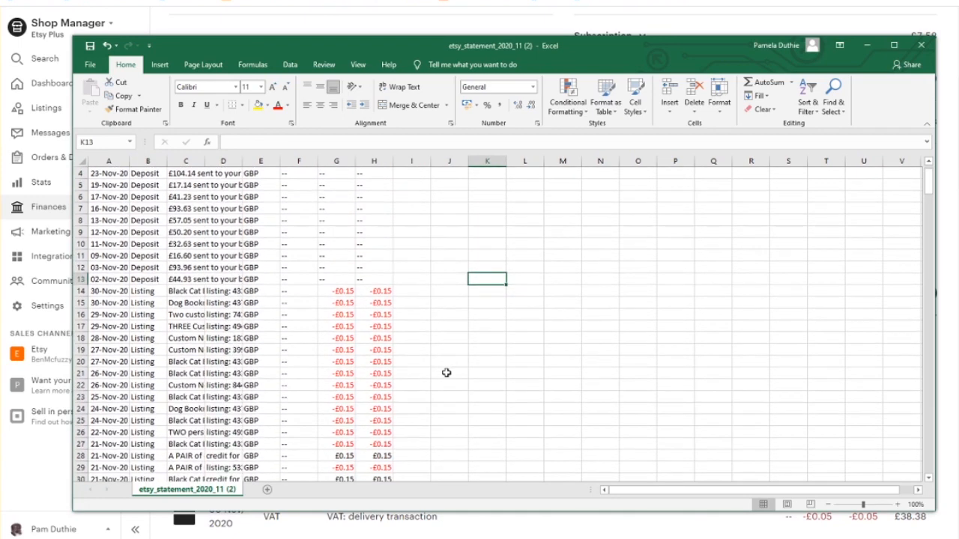
pyautogui.scroll(-3, 445, 372)
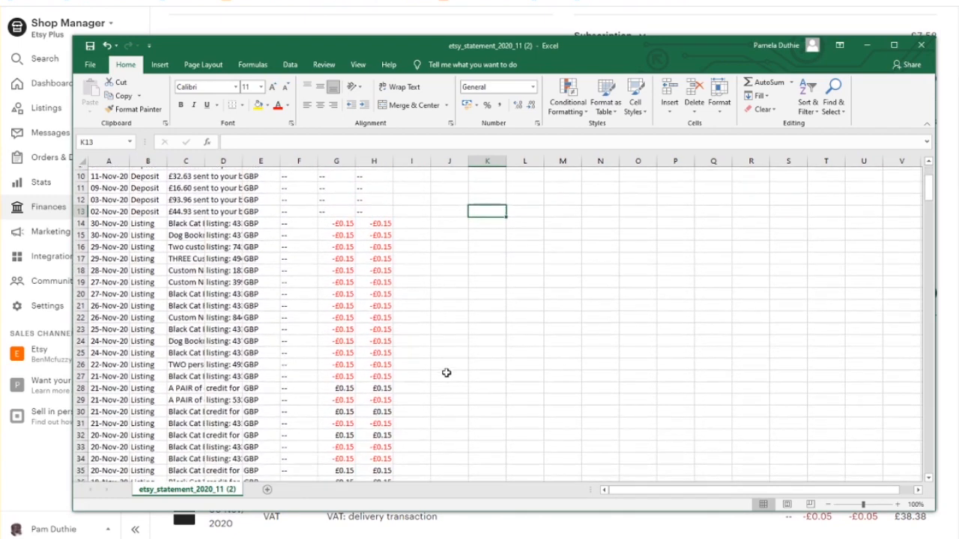
pyautogui.scroll(-1, 445, 372)
pyautogui.scroll(5, 445, 372)
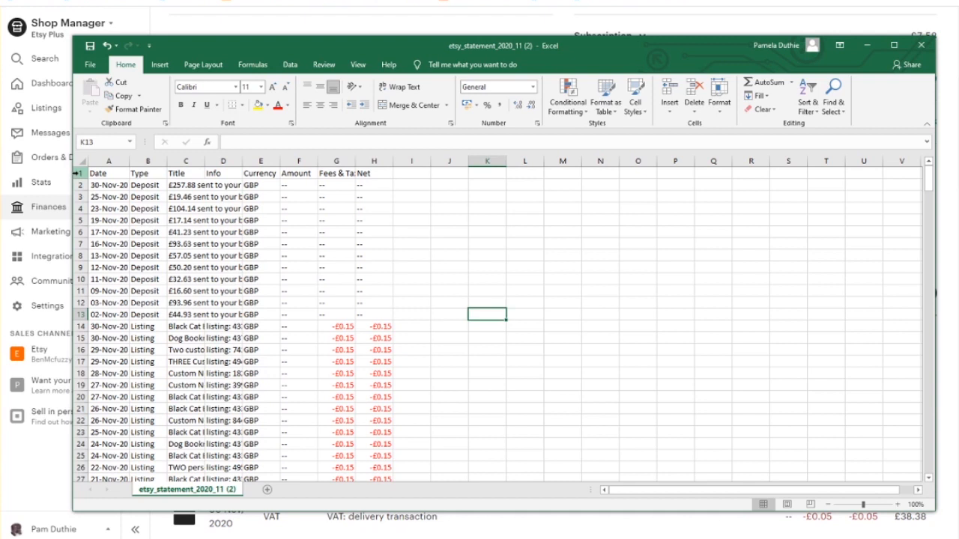
pyautogui.moveTo(78, 173); pyautogui.dragTo(79, 232)
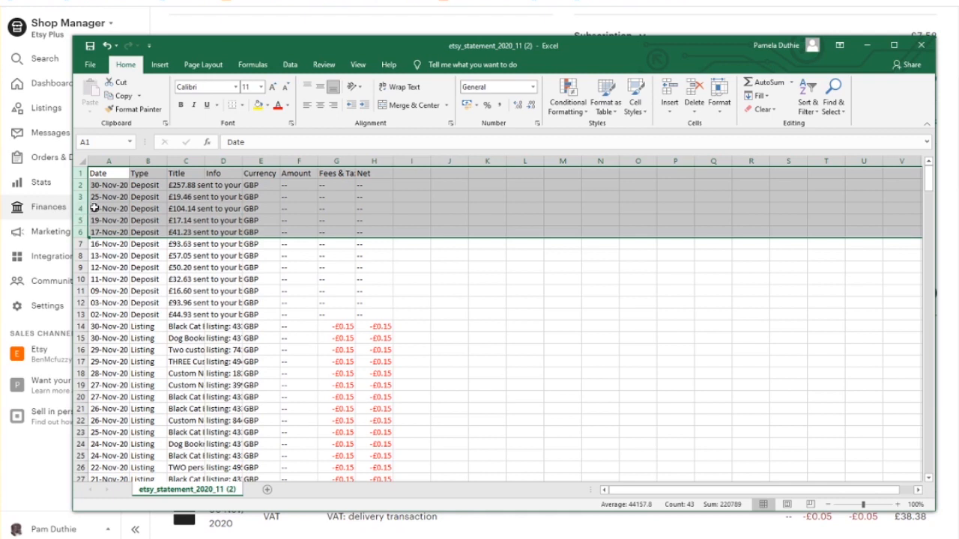
pyautogui.rightClick(99, 206)
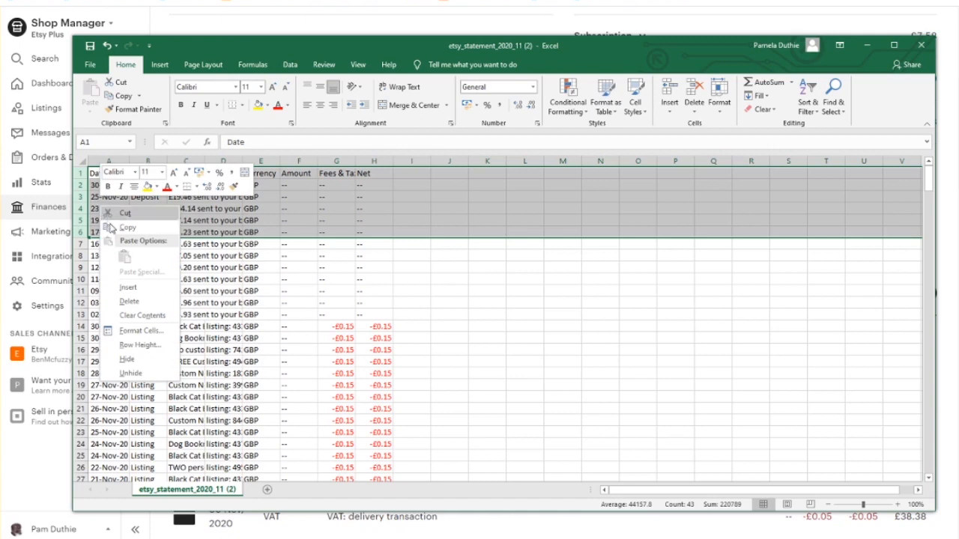
pyautogui.click(128, 287)
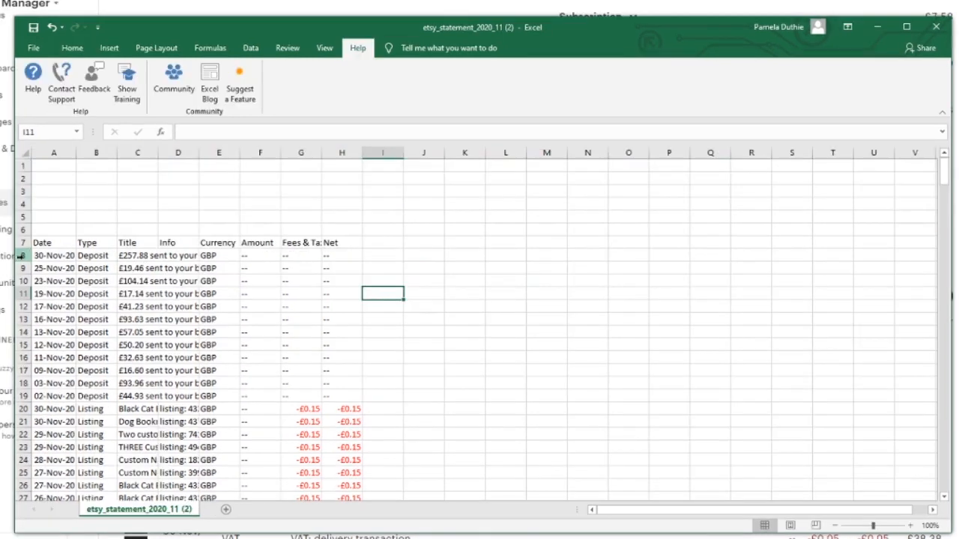
# Step: Freeze the panes above row 8 so the blank rows and header row stay in place
pyautogui.click(81, 255)
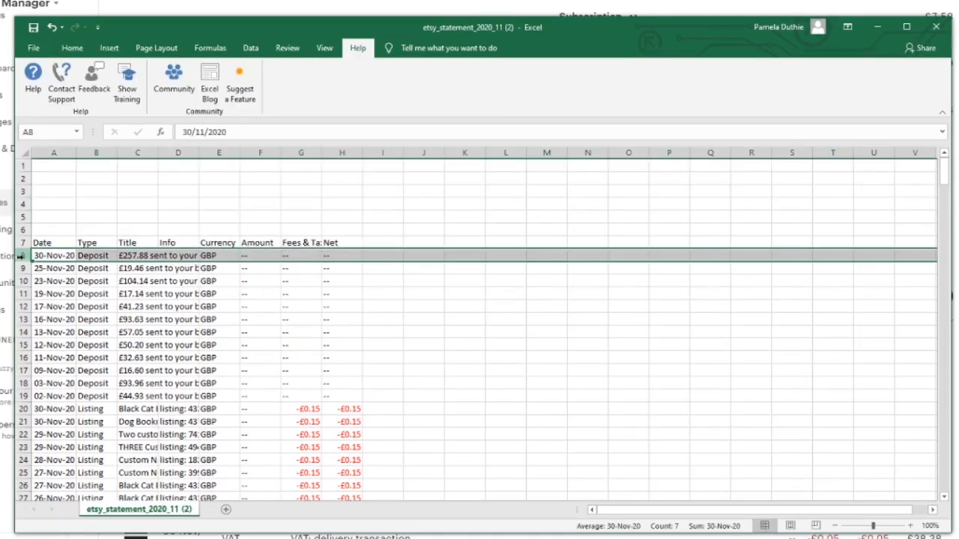
pyautogui.click(325, 48)
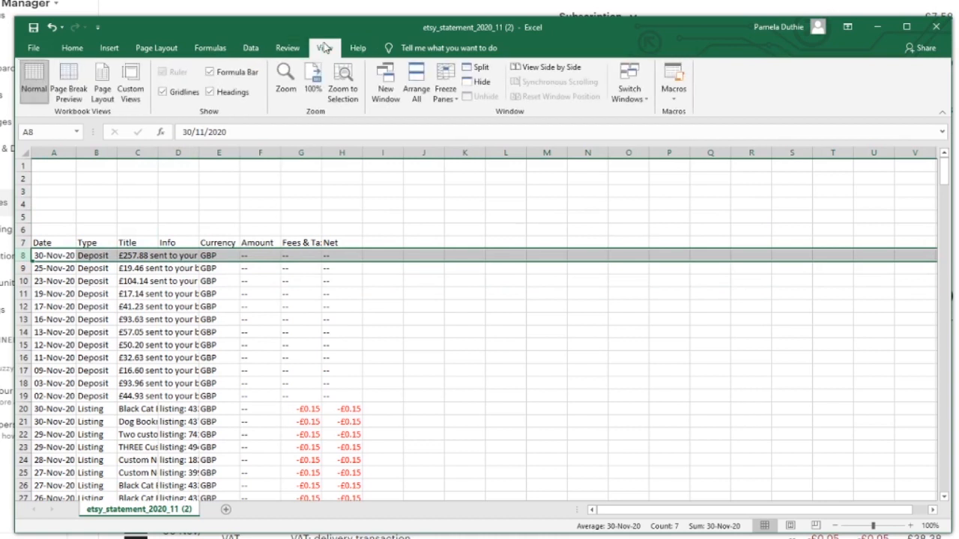
pyautogui.click(445, 84)
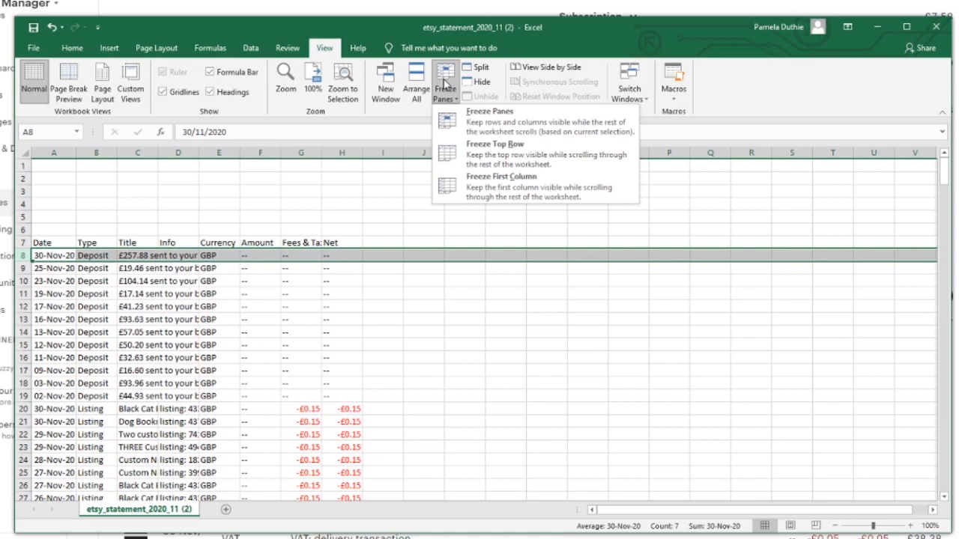
pyautogui.click(485, 118)
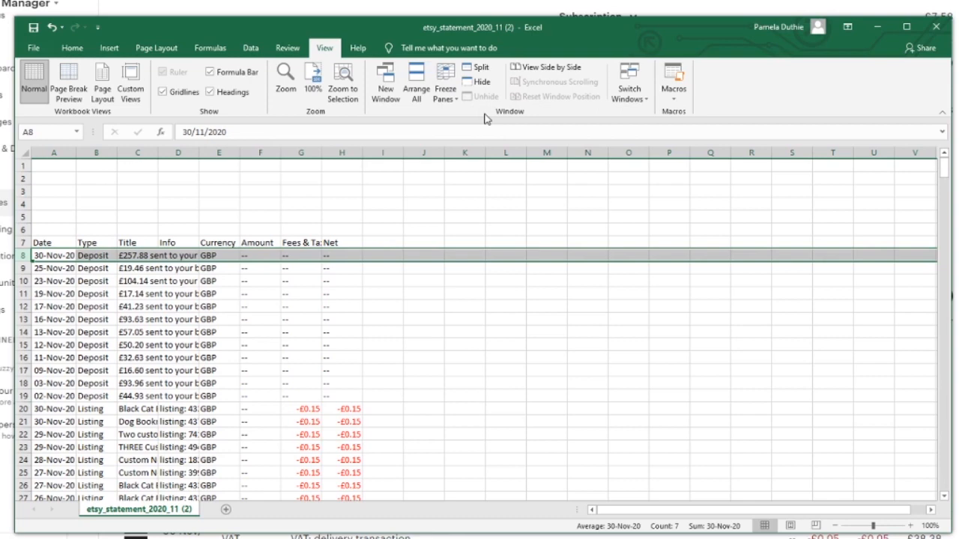
pyautogui.click(453, 331)
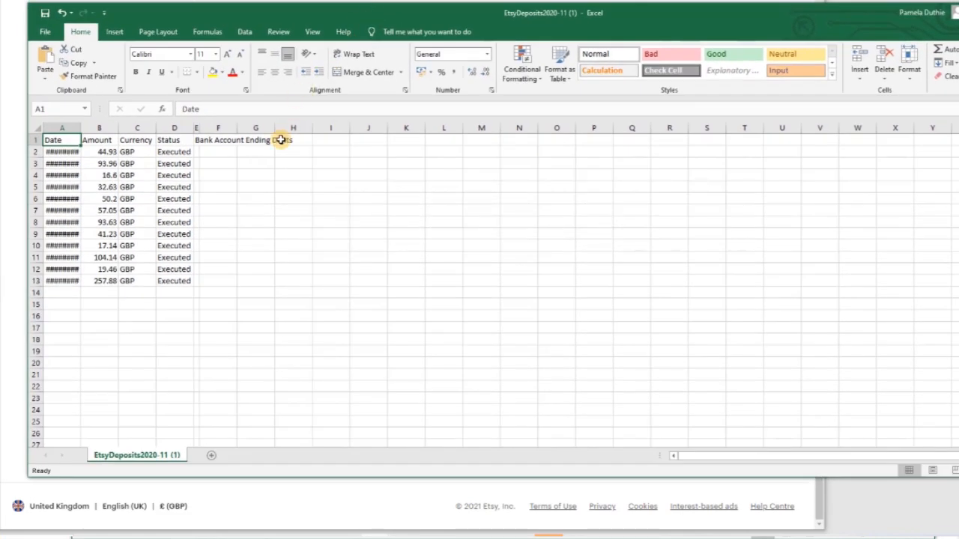
# Step: In the EtsyDeposits2020-11 (1) workbook, add an AutoSum of the deposit amounts B2:B13 in cell G4
pyautogui.click(256, 174)
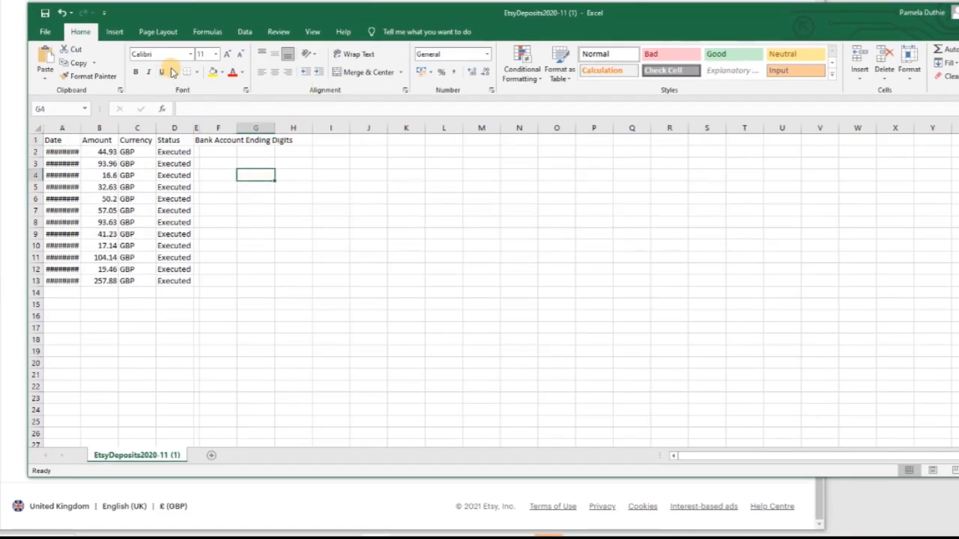
pyautogui.click(204, 33)
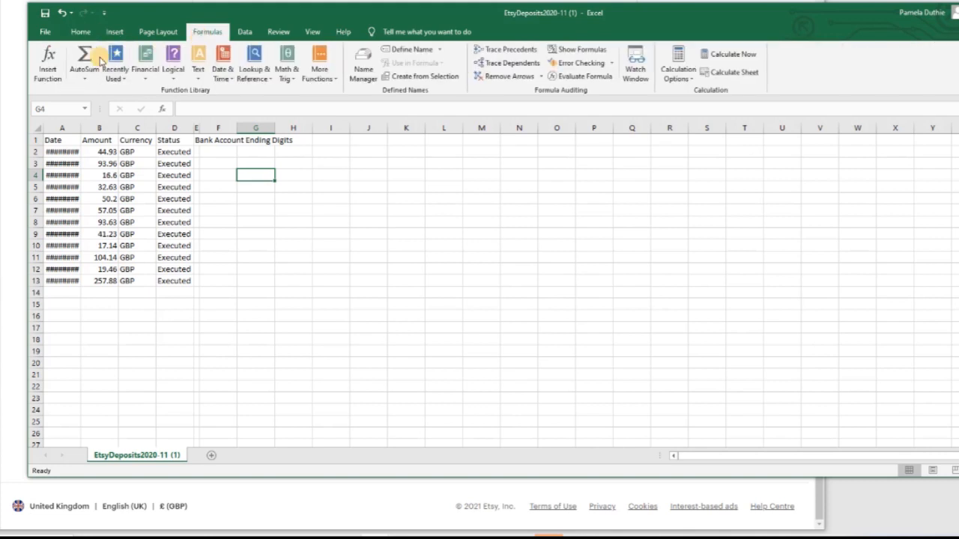
pyautogui.click(86, 60)
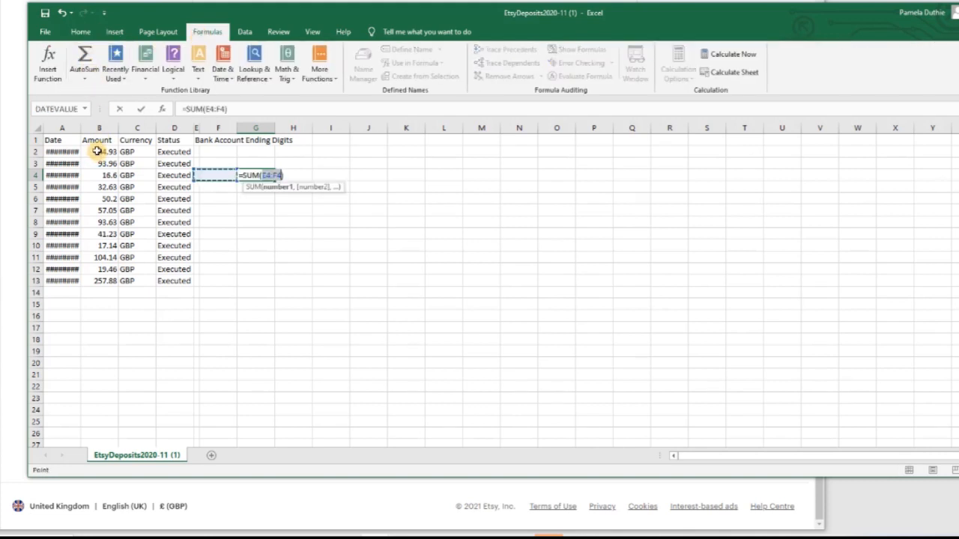
pyautogui.moveTo(95, 151); pyautogui.dragTo(92, 281)
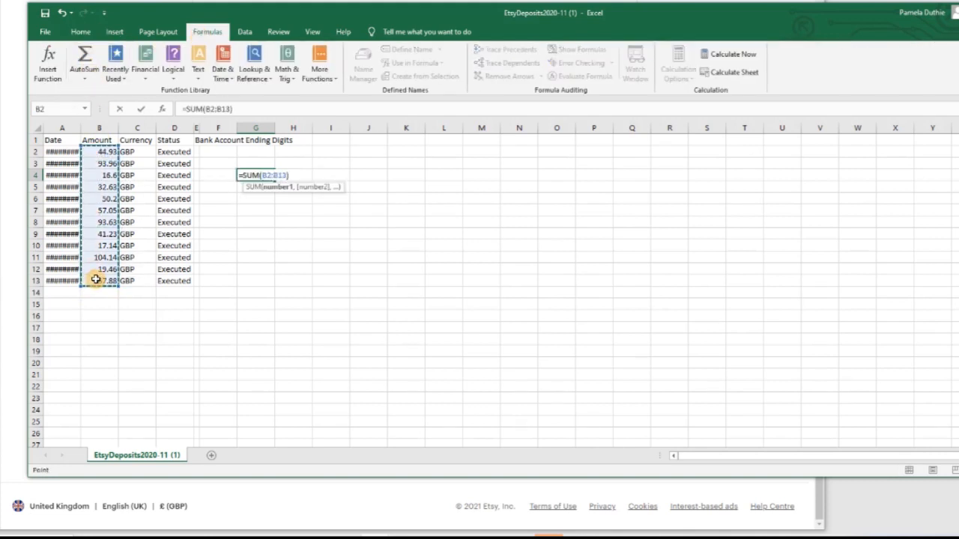
pyautogui.press('Return')
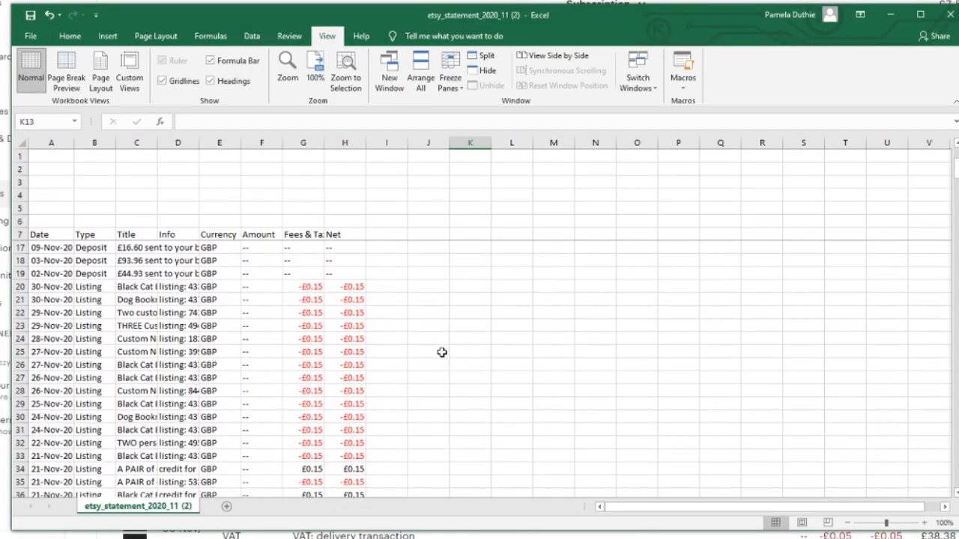
# Step: Look through the sorted statement rows from the deposits through the listing and marketing fees to the refund and sales
pyautogui.scroll(3, 441, 352)
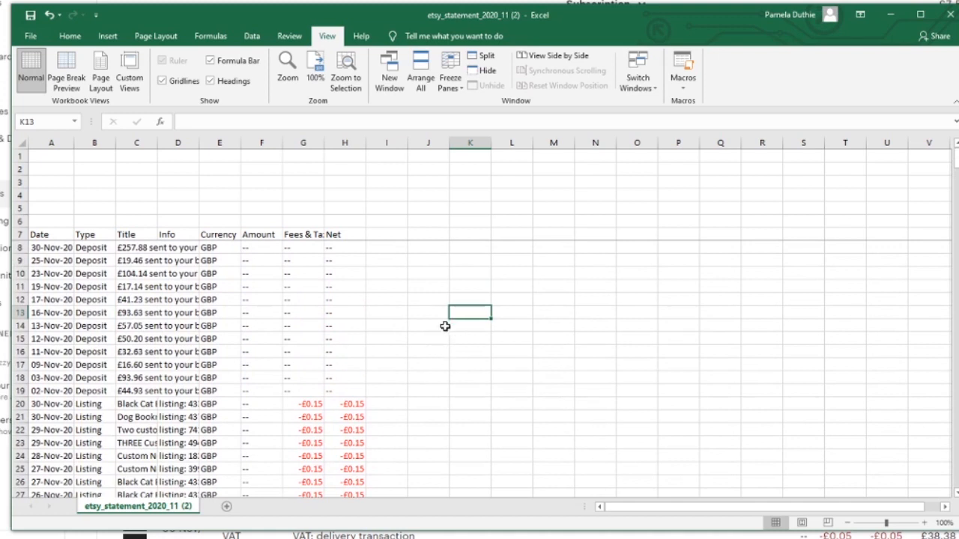
pyautogui.scroll(-4, 429, 346)
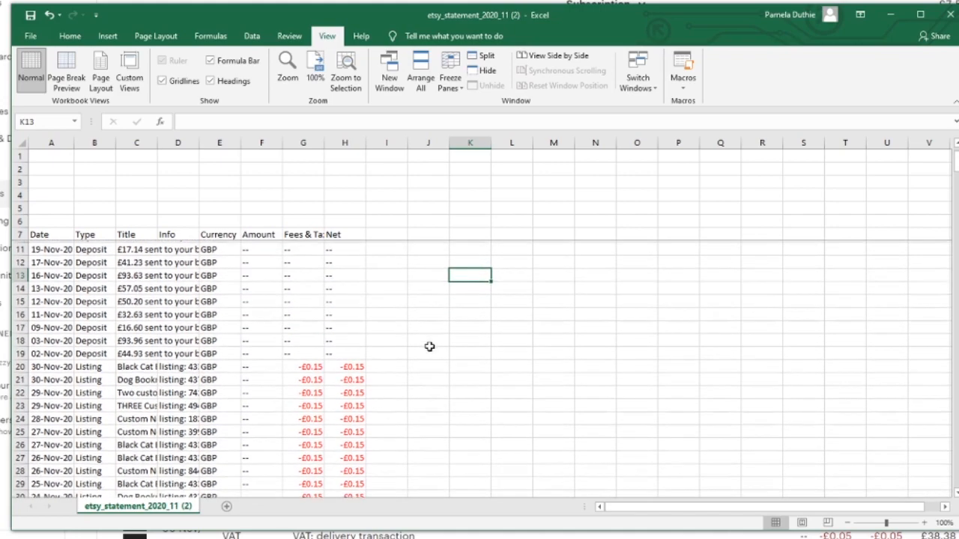
pyautogui.scroll(-4, 429, 347)
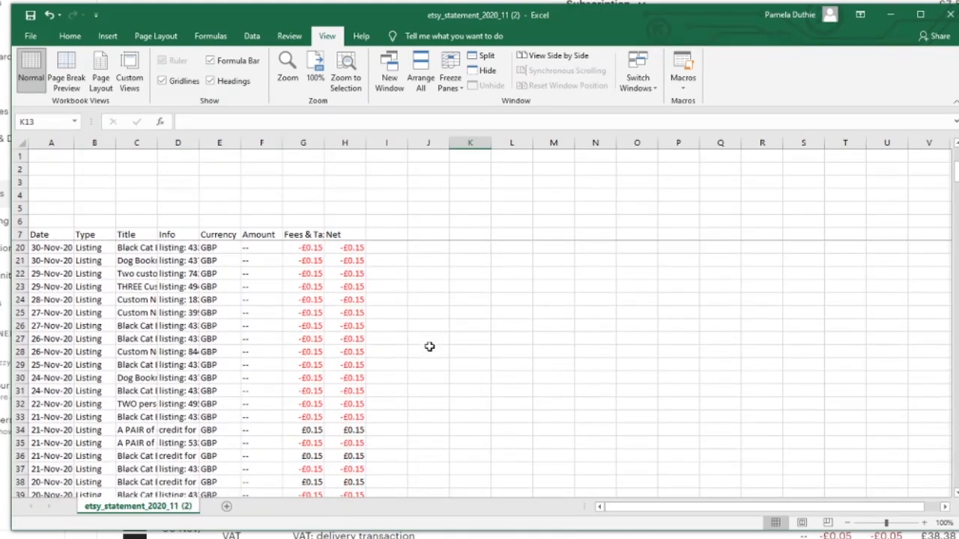
pyautogui.scroll(-3, 429, 347)
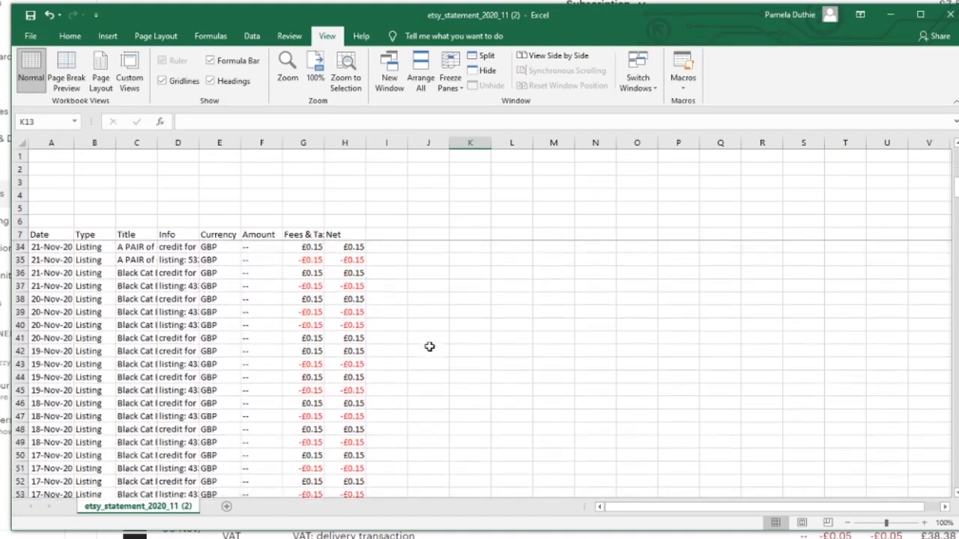
pyautogui.scroll(-3, 429, 347)
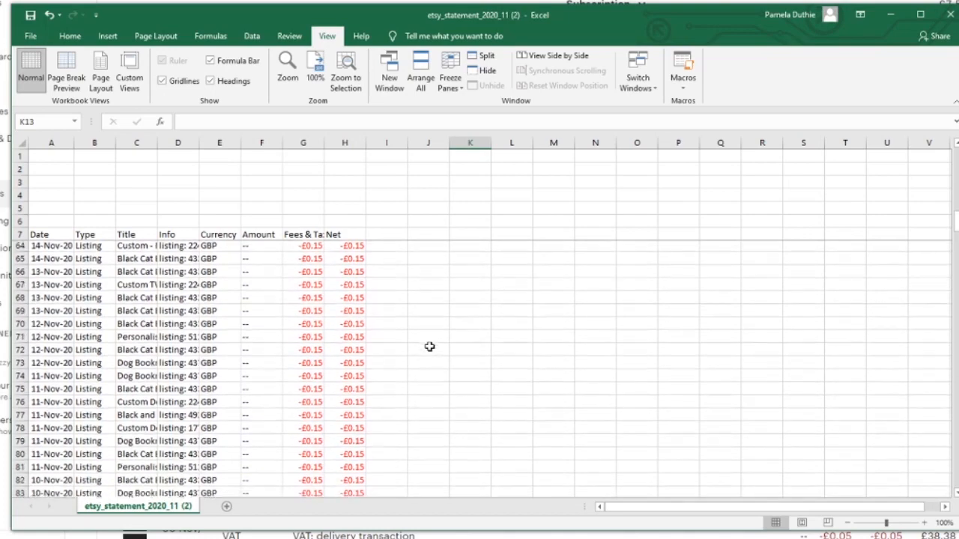
pyautogui.scroll(-5, 431, 346)
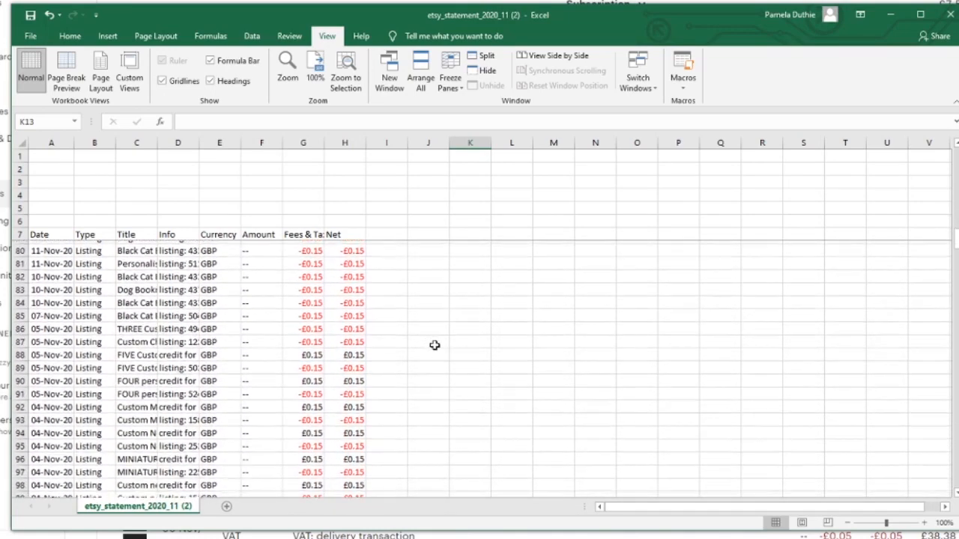
pyautogui.scroll(-4, 454, 347)
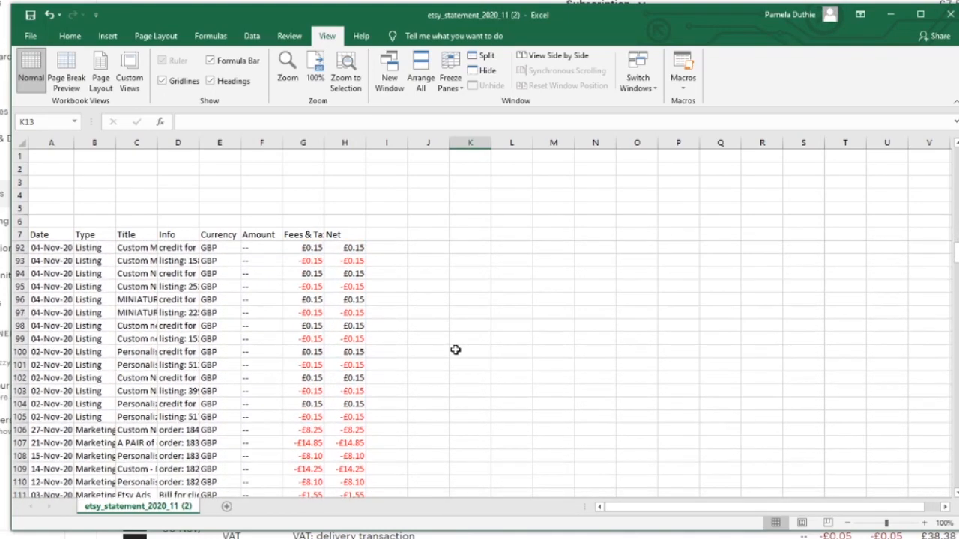
pyautogui.scroll(-5, 456, 350)
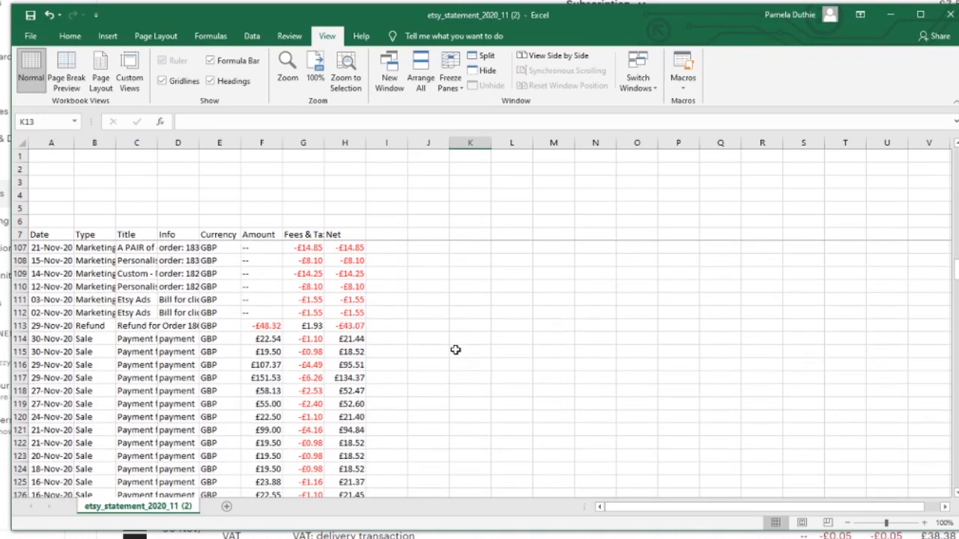
pyautogui.scroll(-1, 456, 350)
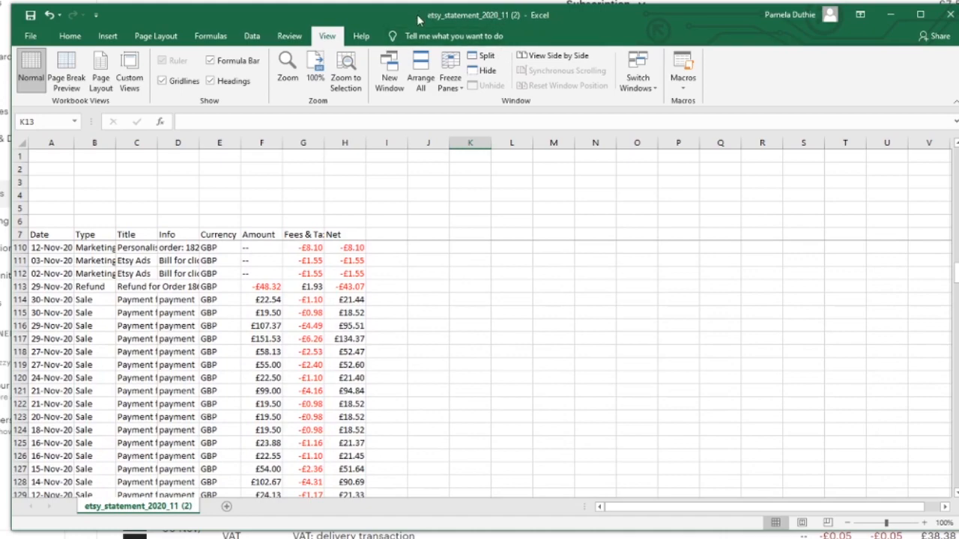
# Step: Extend the height of the statement window and enter the formula =F113+G113 in cell I113 of the refund row
pyautogui.moveTo(416, 14); pyautogui.dragTo(411, 0)
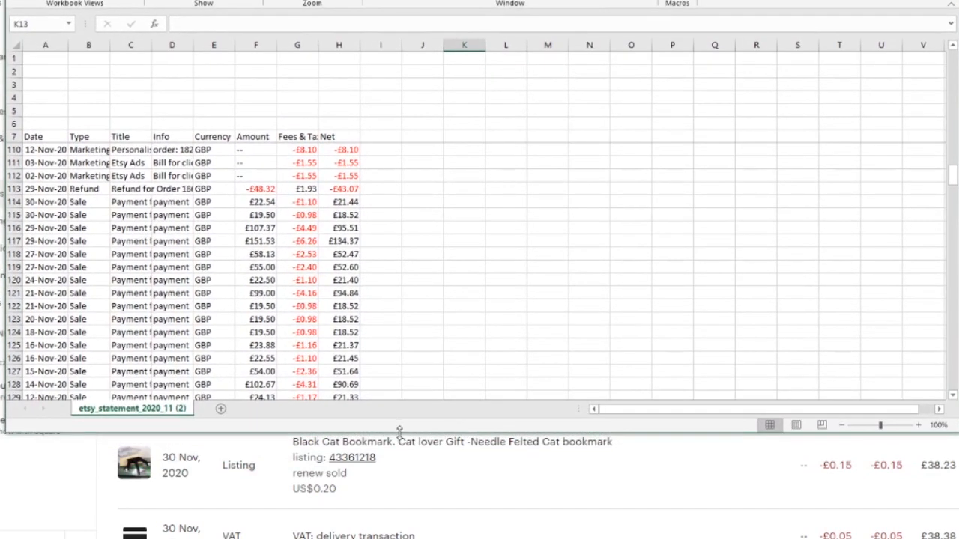
pyautogui.moveTo(398, 433); pyautogui.dragTo(398, 504)
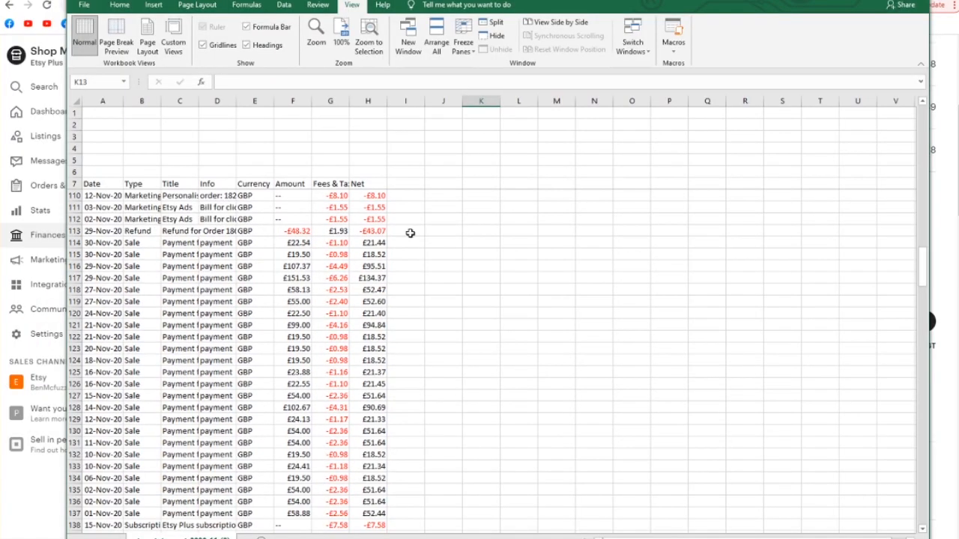
pyautogui.click(411, 232)
pyautogui.click(410, 233)
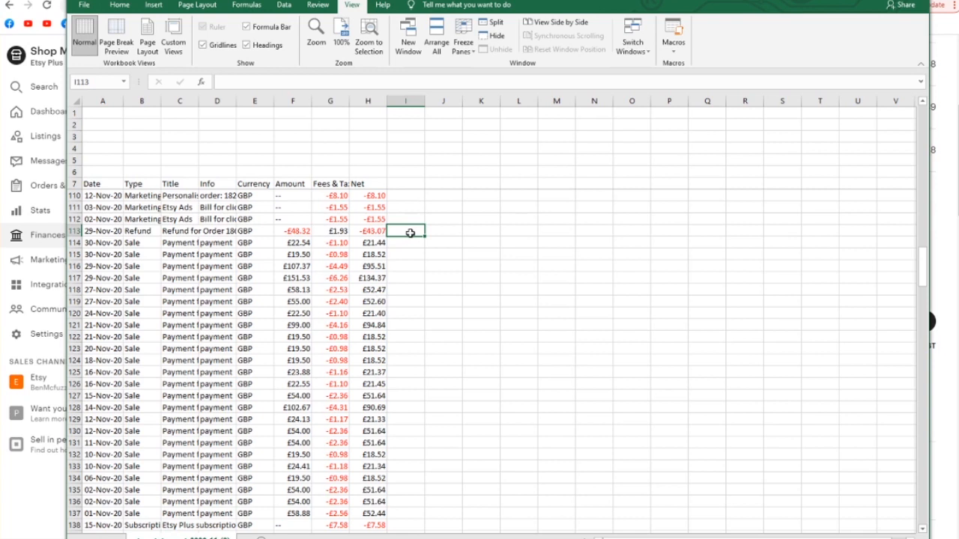
pyautogui.write('=')
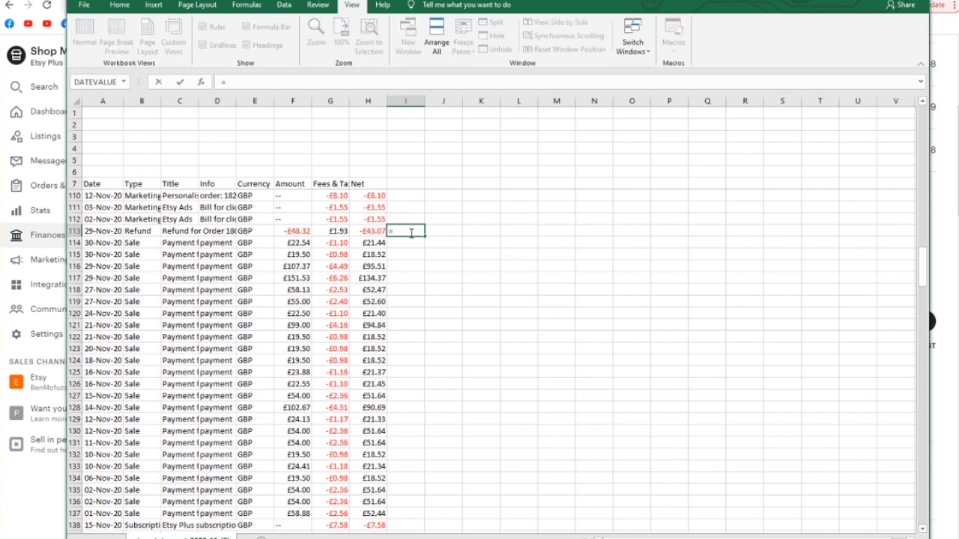
pyautogui.click(300, 231)
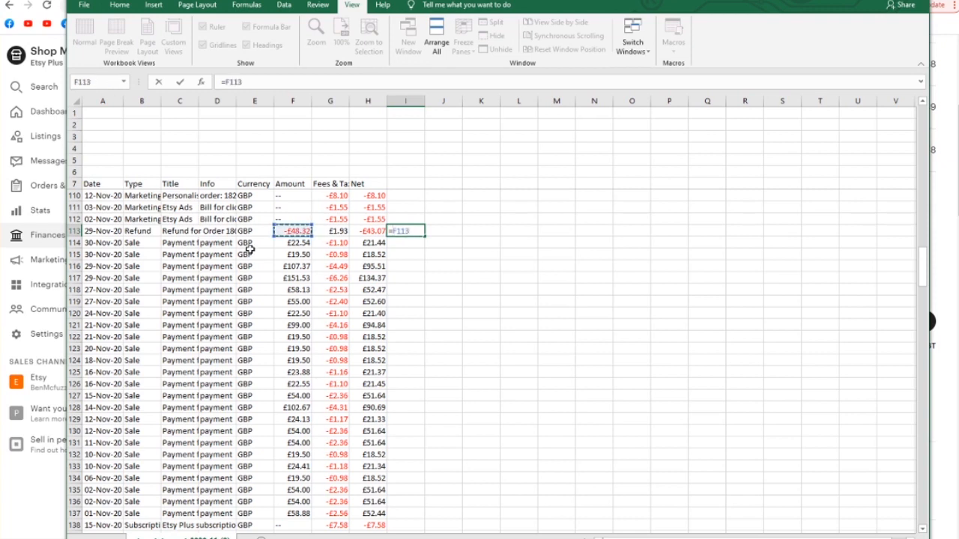
pyautogui.write('+')
pyautogui.click(335, 232)
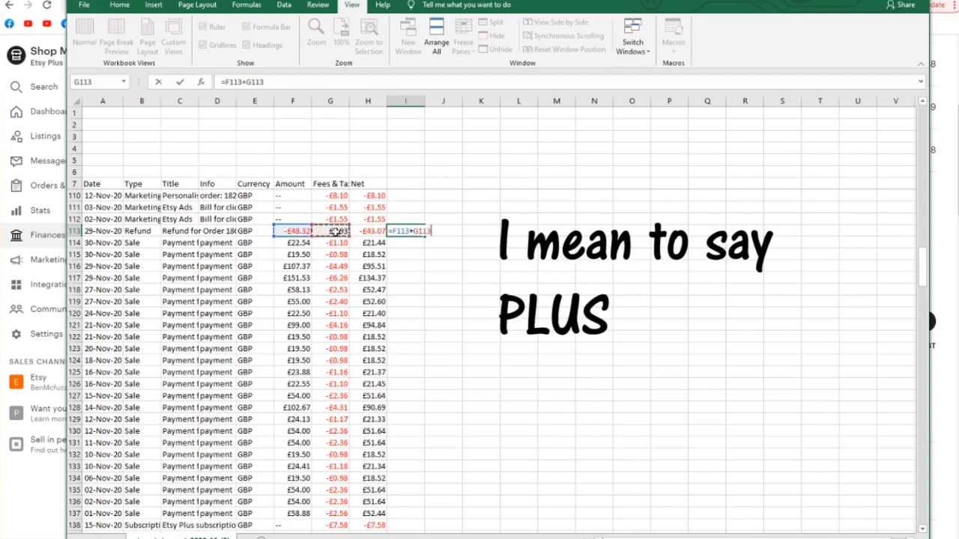
pyautogui.press('Return')
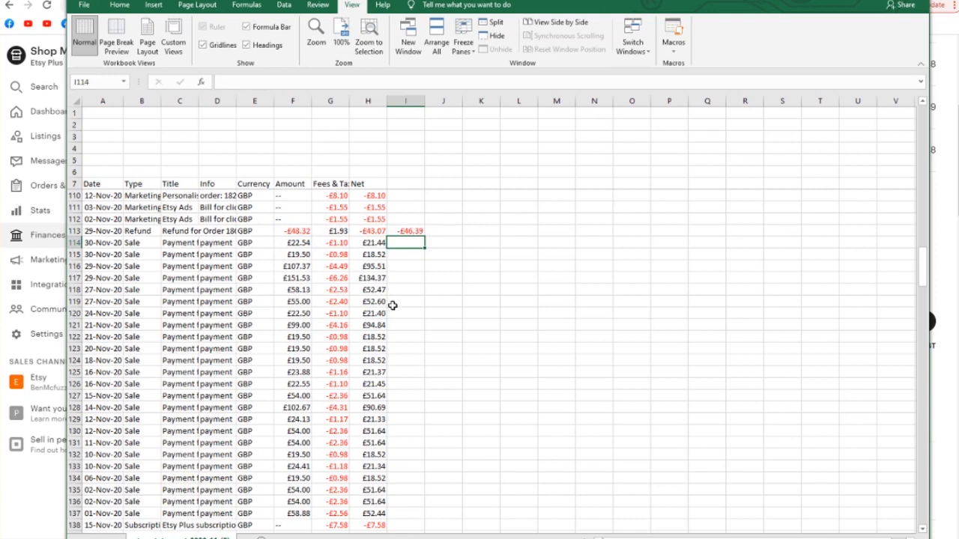
# Step: Fill the amount-plus-fees formula from I113 down through the sale rows to I137
pyautogui.click(406, 231)
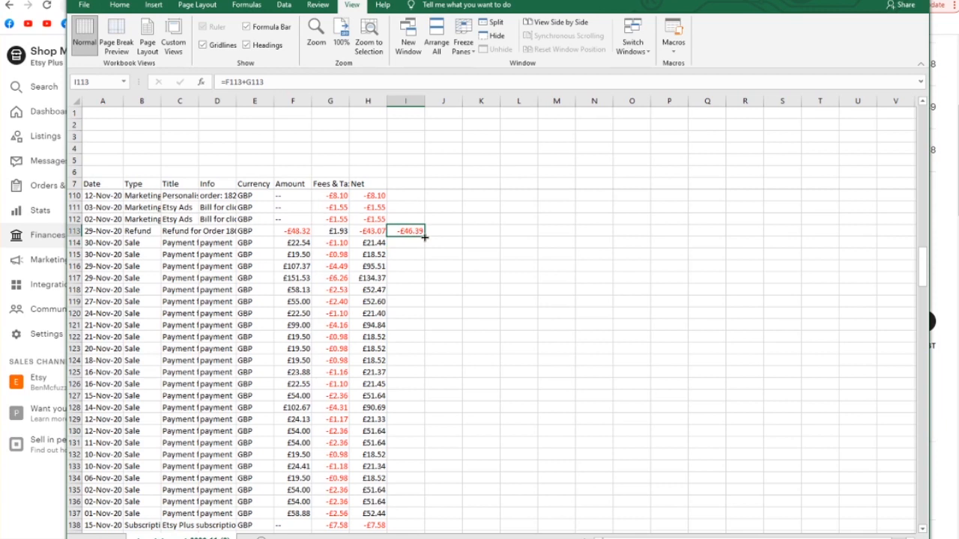
pyautogui.moveTo(424, 237); pyautogui.dragTo(408, 520)
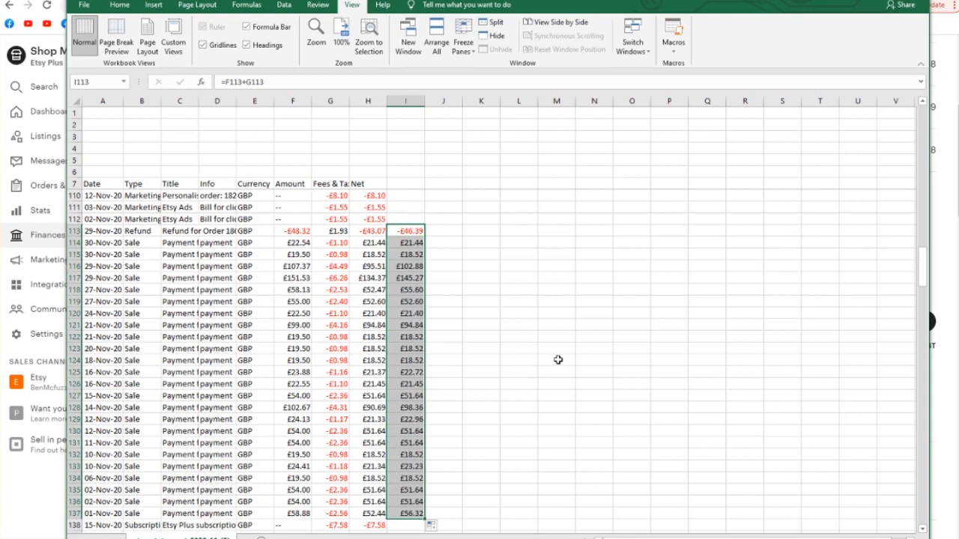
pyautogui.click(558, 360)
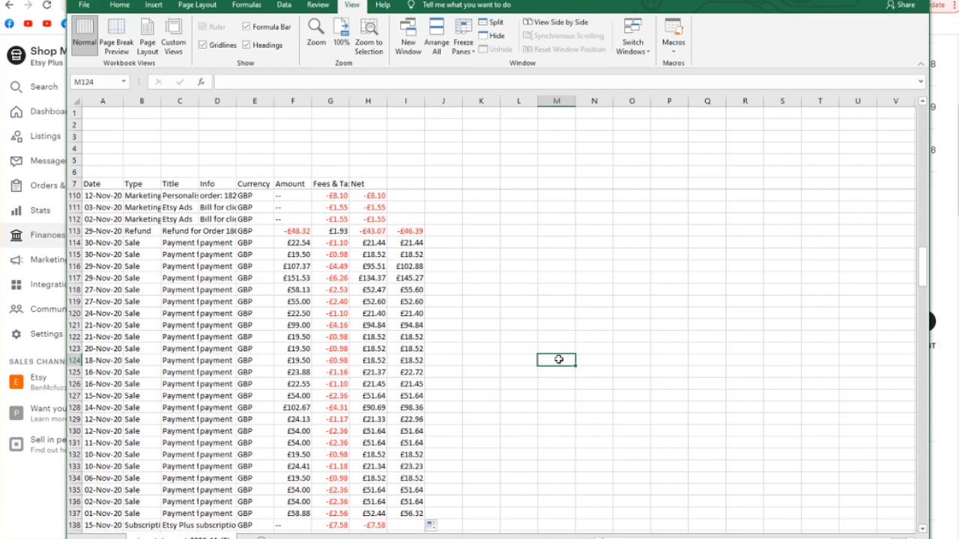
# Step: Enter the formula =I113-H113 in cell J113 to calculate the refund row's difference from the net value
pyautogui.click(444, 230)
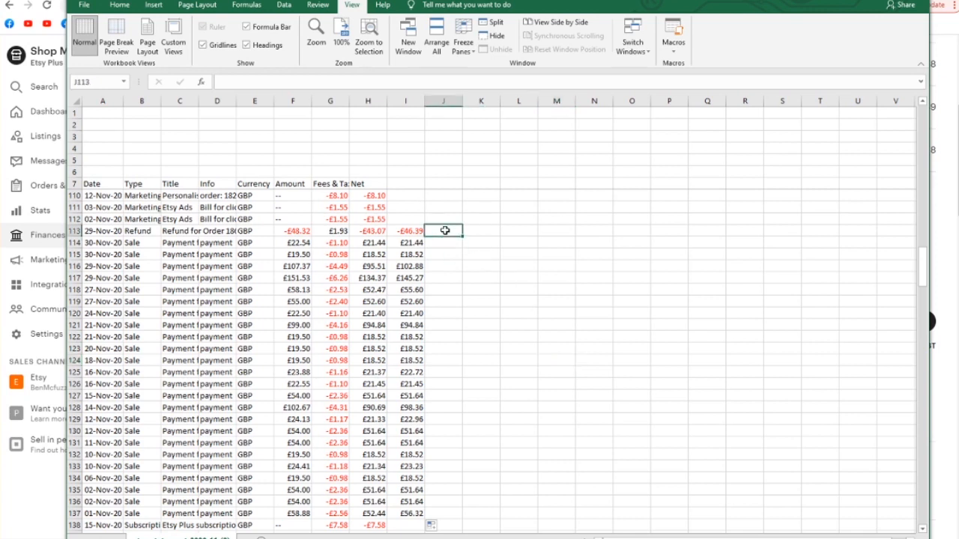
pyautogui.write('=')
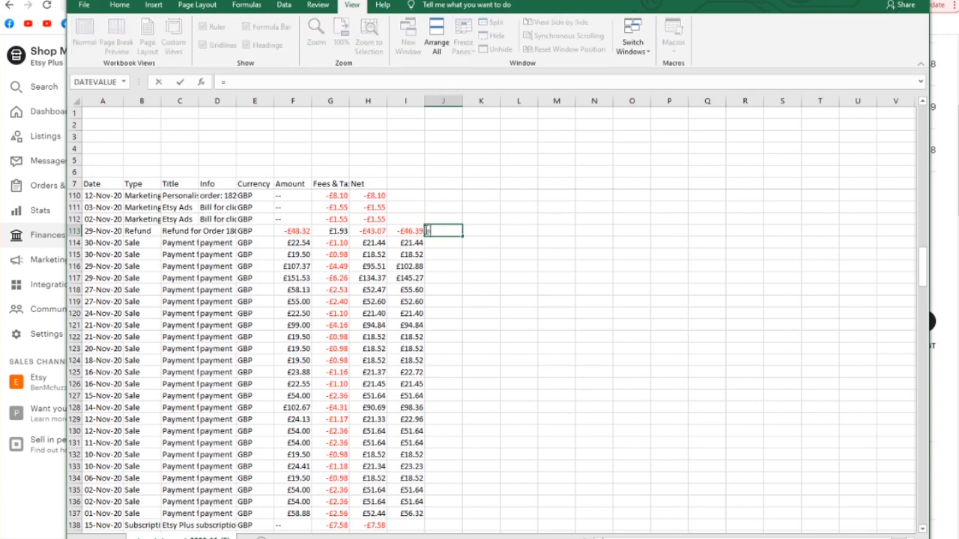
pyautogui.click(409, 233)
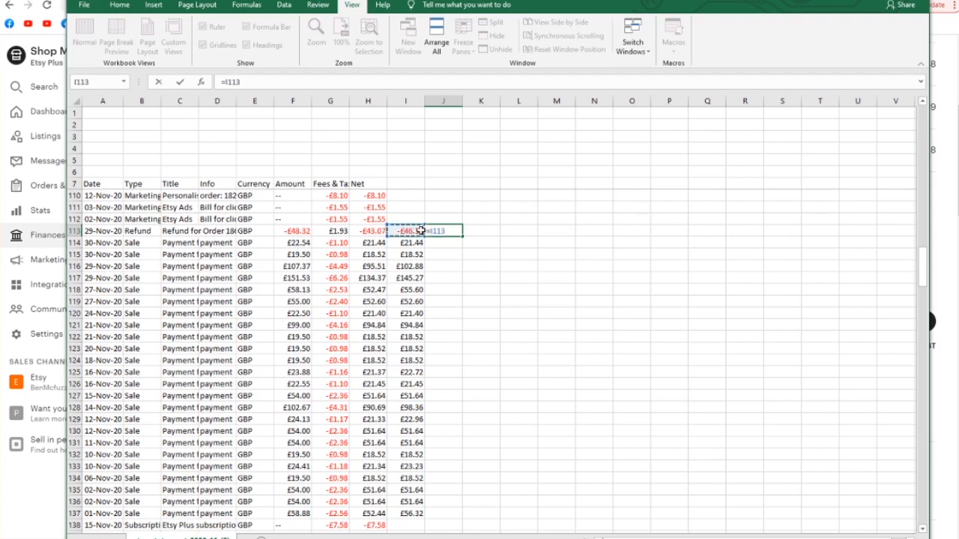
pyautogui.write('-')
pyautogui.click(371, 231)
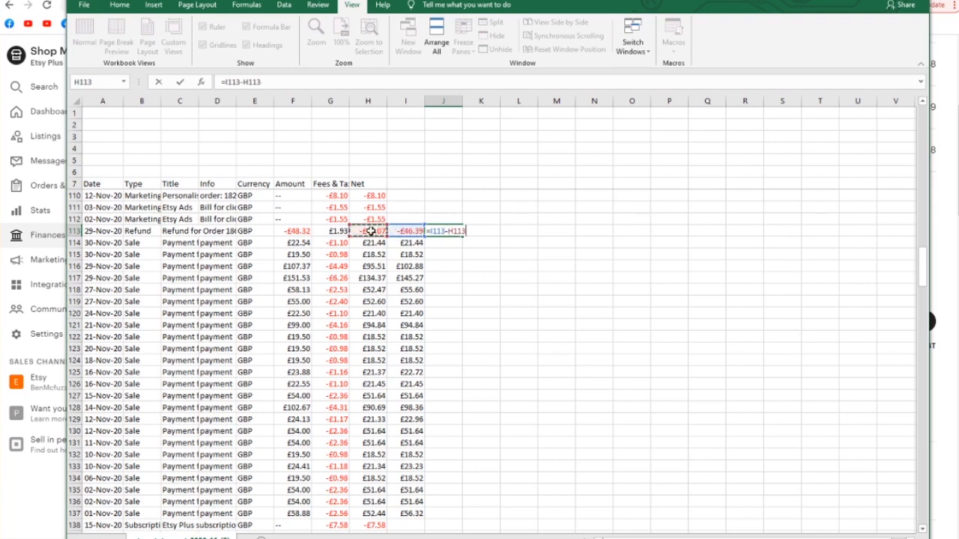
pyautogui.press('Return')
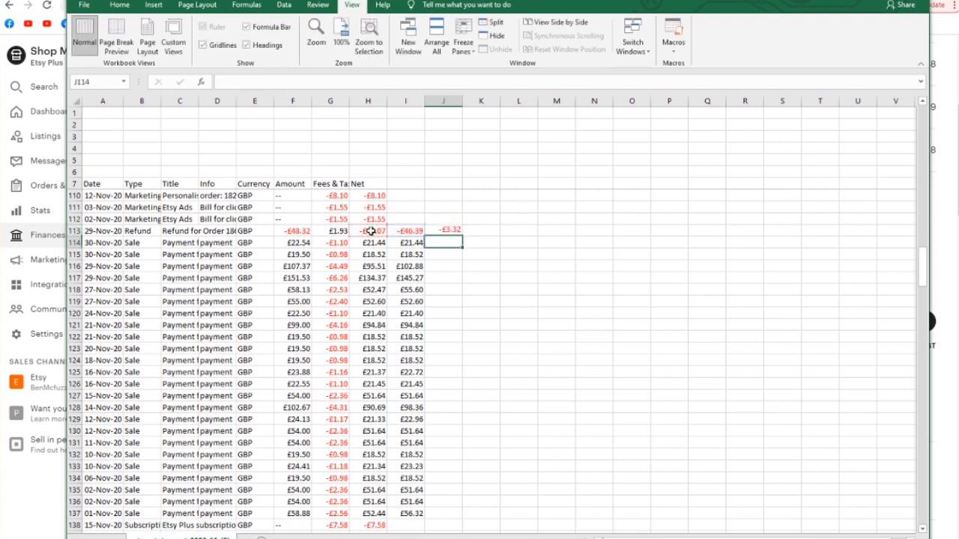
# Step: Fill the difference formula from J113 down through the sale rows to J137
pyautogui.click(451, 231)
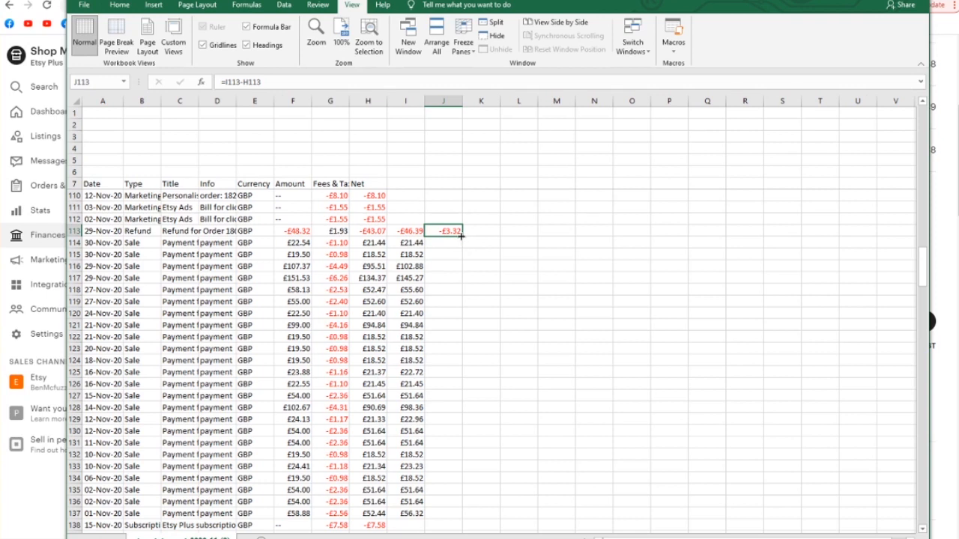
pyautogui.moveTo(462, 236); pyautogui.dragTo(431, 520)
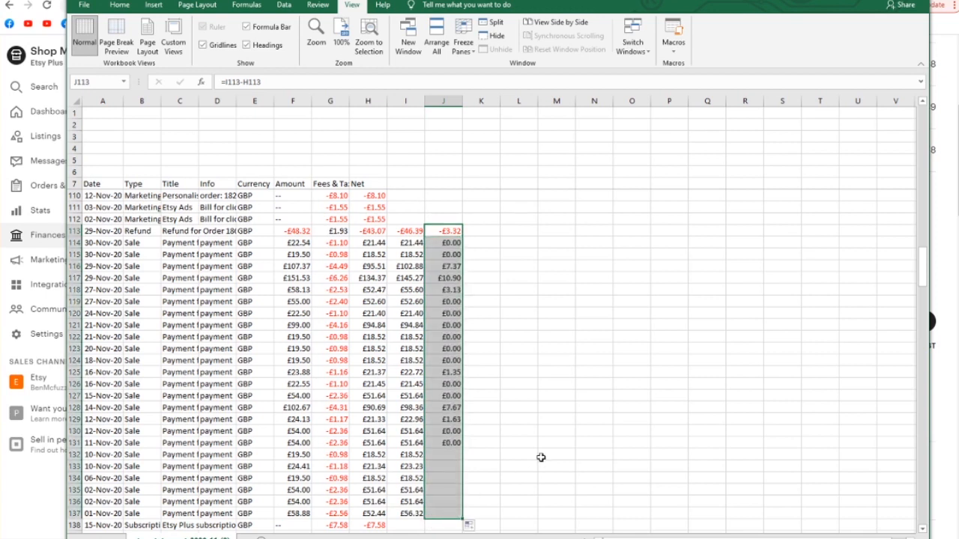
pyautogui.click(569, 402)
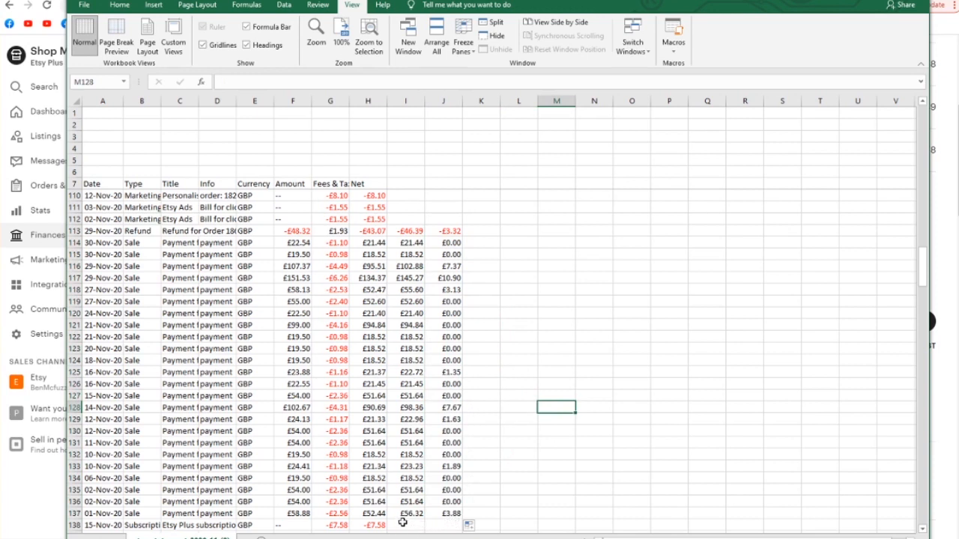
pyautogui.click(595, 304)
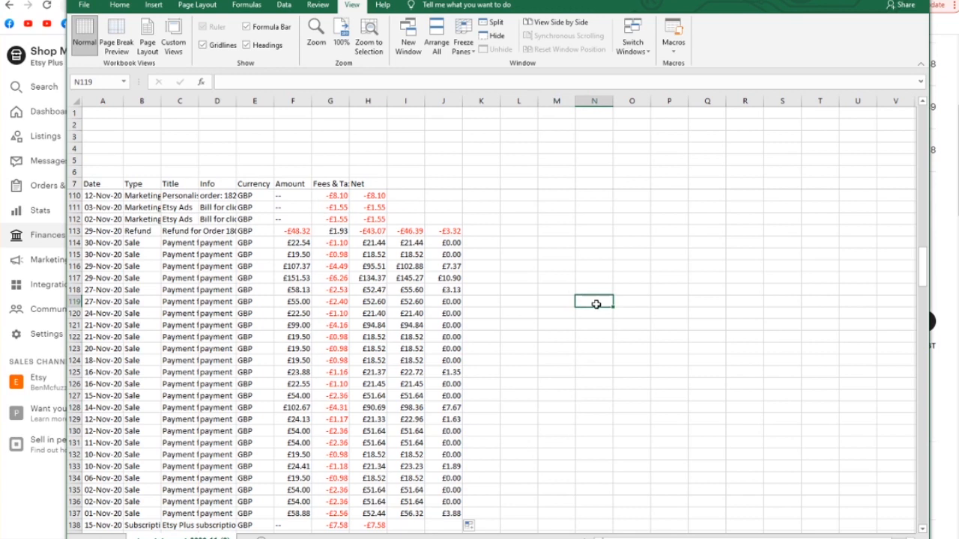
# Step: Enter the label "State tax paid by customer" in cell K1
pyautogui.click(484, 112)
pyautogui.write('S')
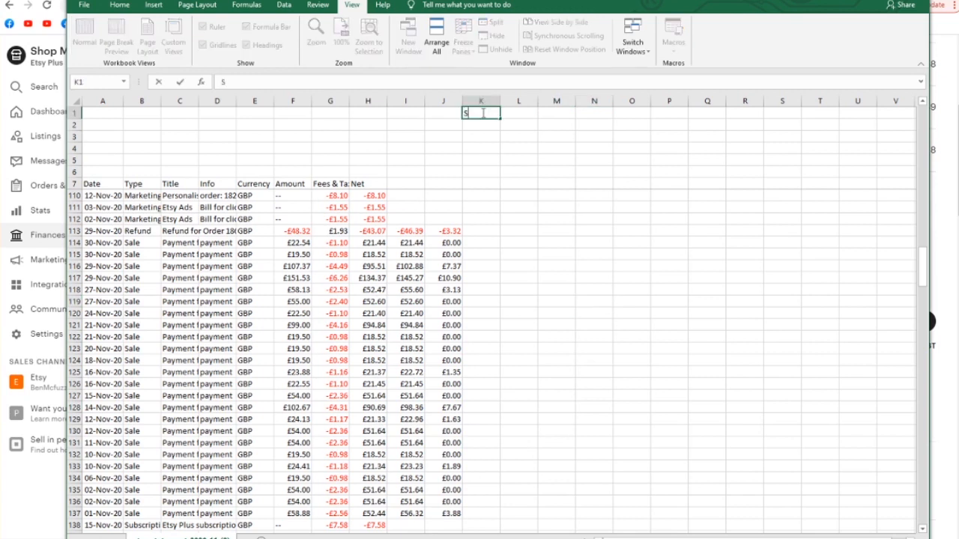
pyautogui.write('tate tax paid b')
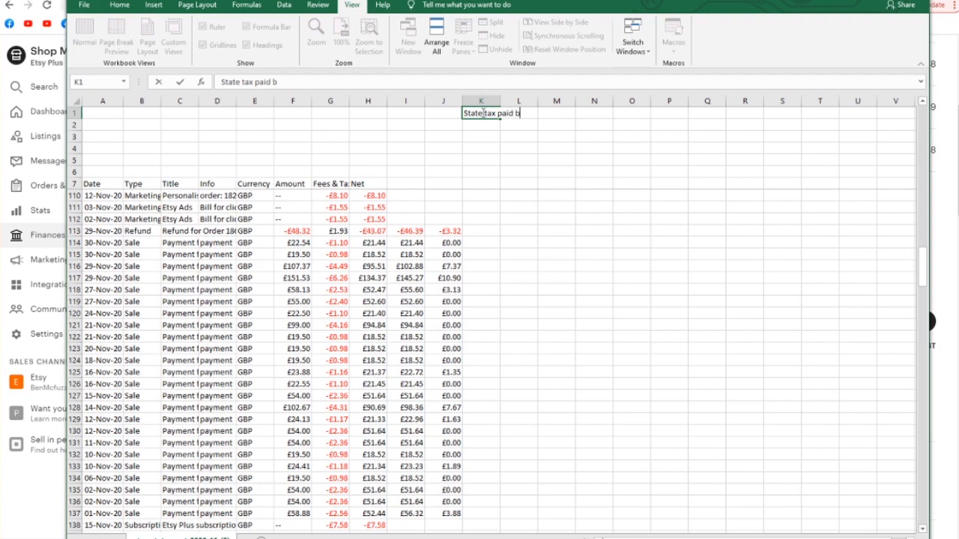
pyautogui.write('y customer')
pyautogui.click(590, 113)
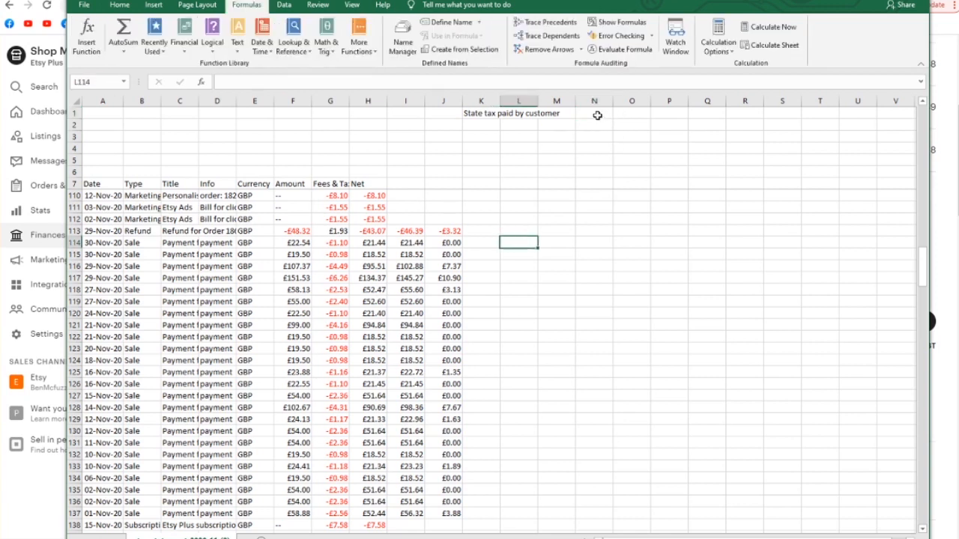
# Step: Add an AutoSum of the differences J113:J137 in cell N1 beside the state tax label
pyautogui.click(594, 113)
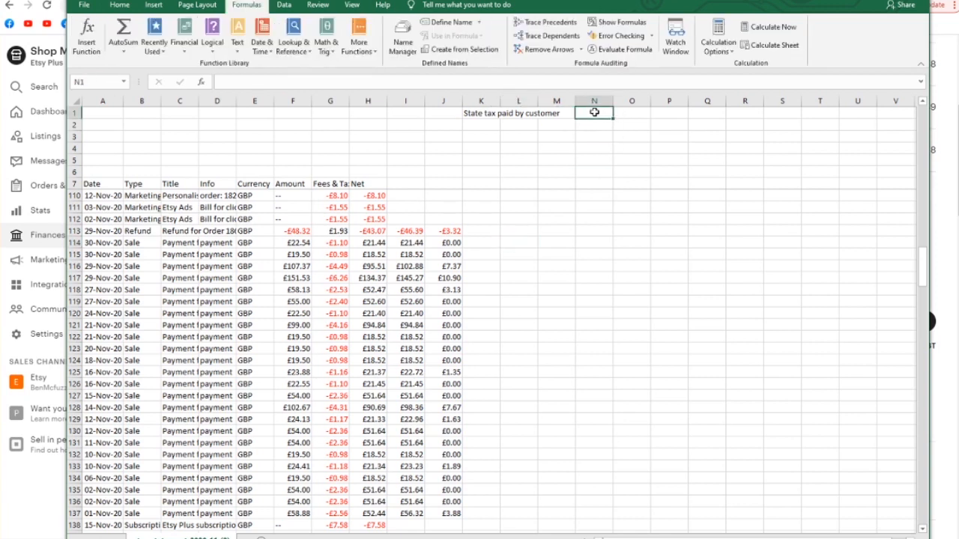
pyautogui.click(120, 30)
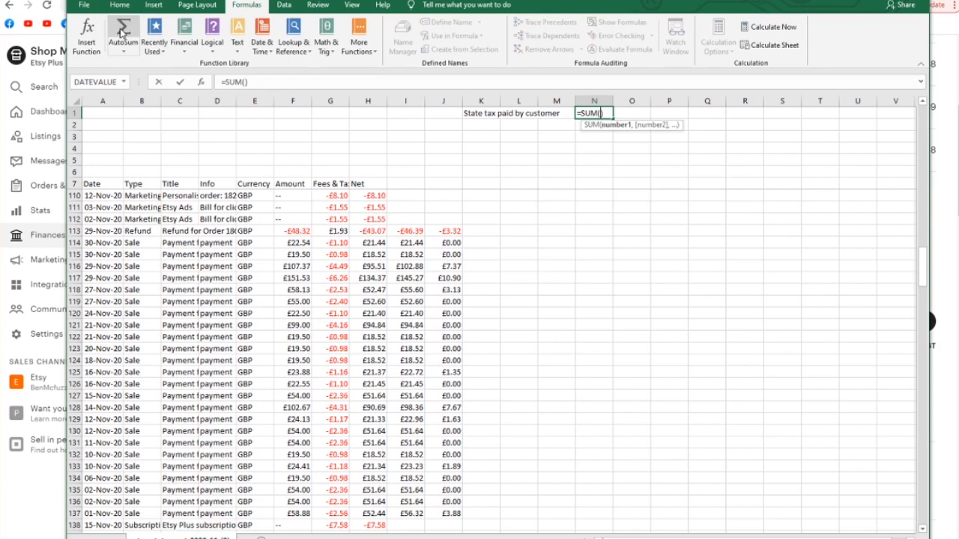
pyautogui.click(444, 232)
pyautogui.moveTo(445, 232); pyautogui.dragTo(442, 513)
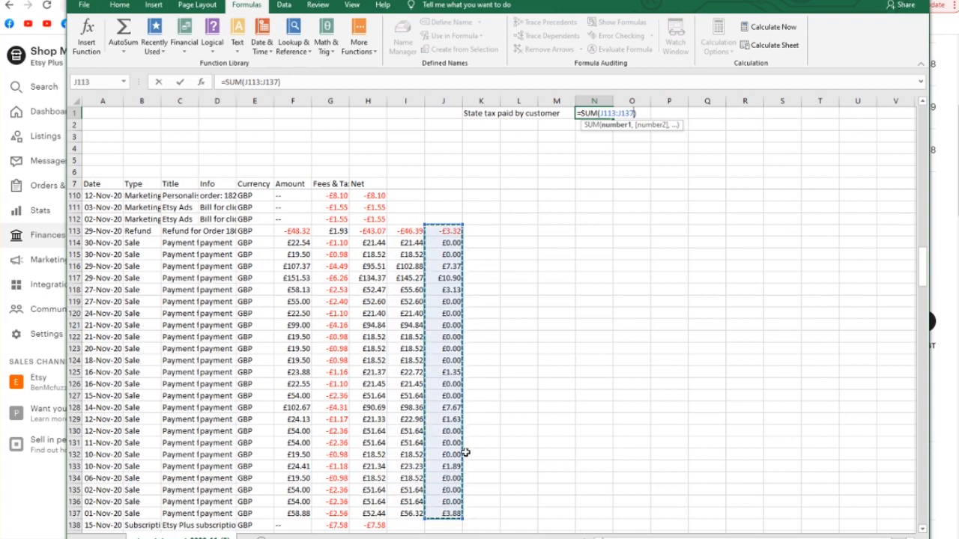
pyautogui.press('Return')
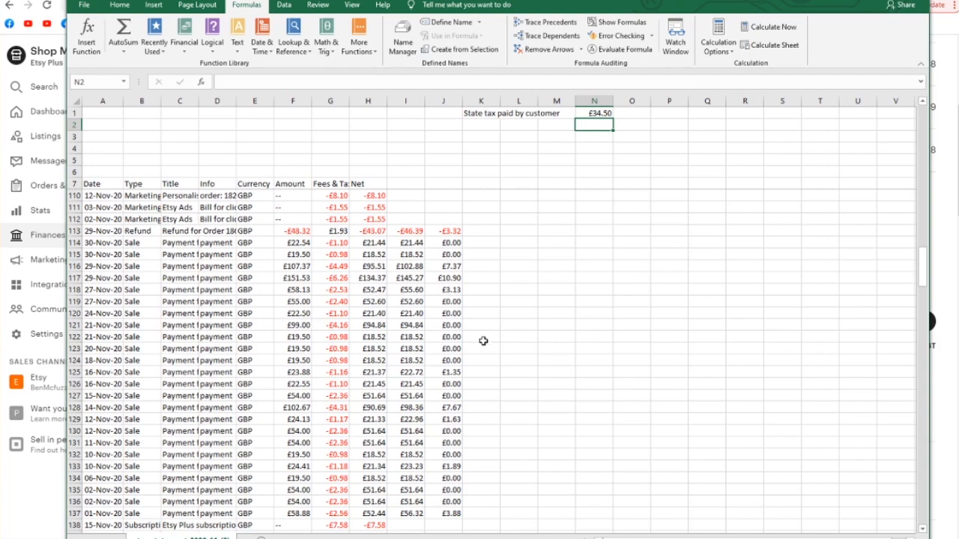
# Step: Enter the label "Listing fee" in cell K2 beneath the state tax label
pyautogui.scroll(4, 434, 370)
pyautogui.scroll(20, 433, 370)
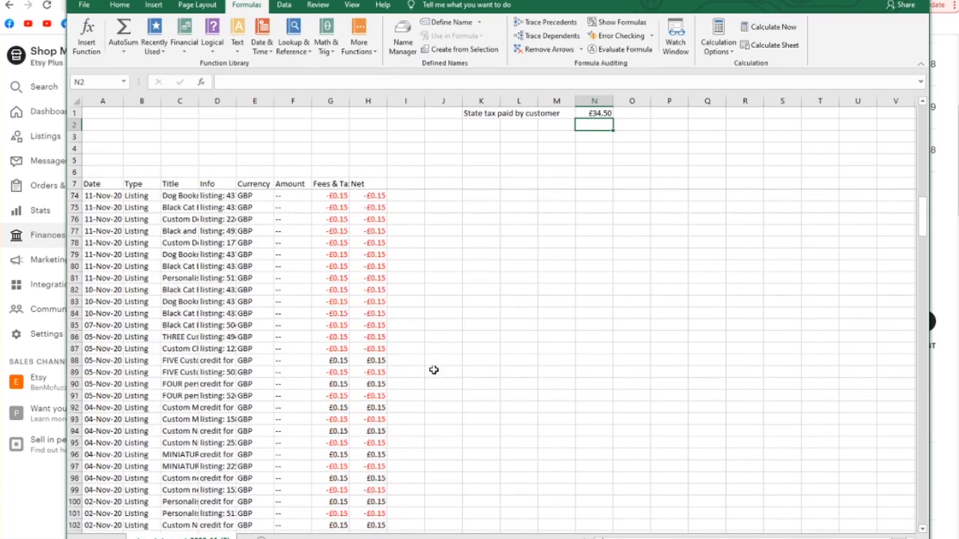
pyautogui.scroll(9, 434, 370)
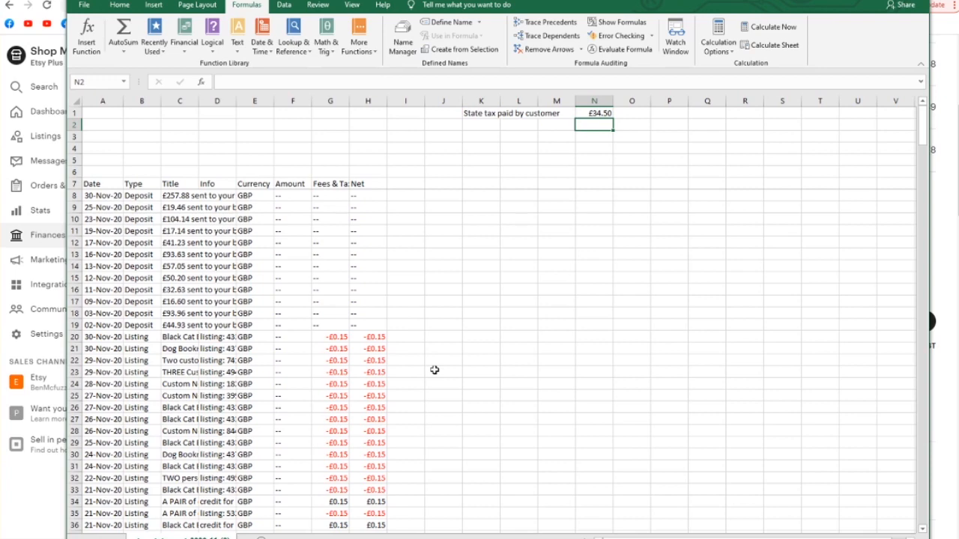
pyautogui.scroll(-1, 434, 370)
pyautogui.scroll(-1, 435, 370)
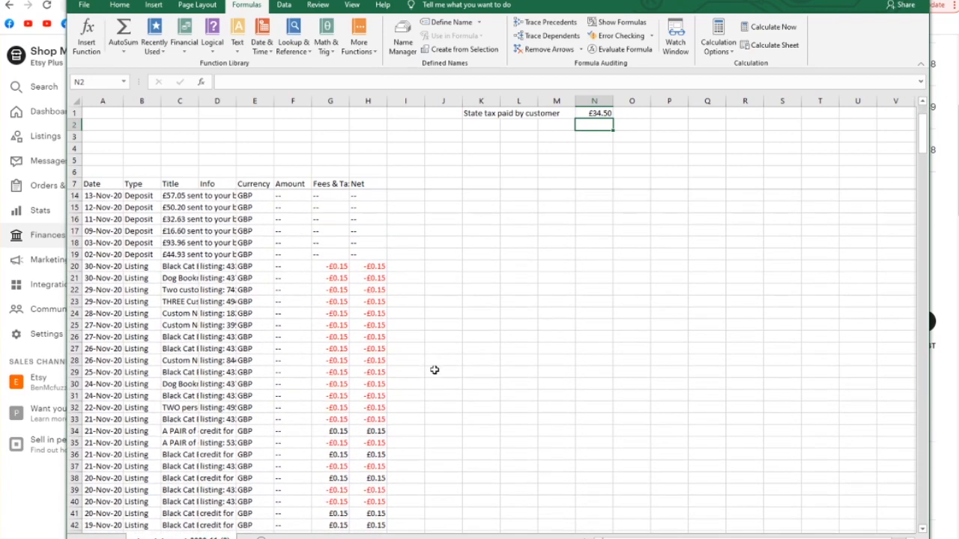
pyautogui.scroll(-1, 434, 370)
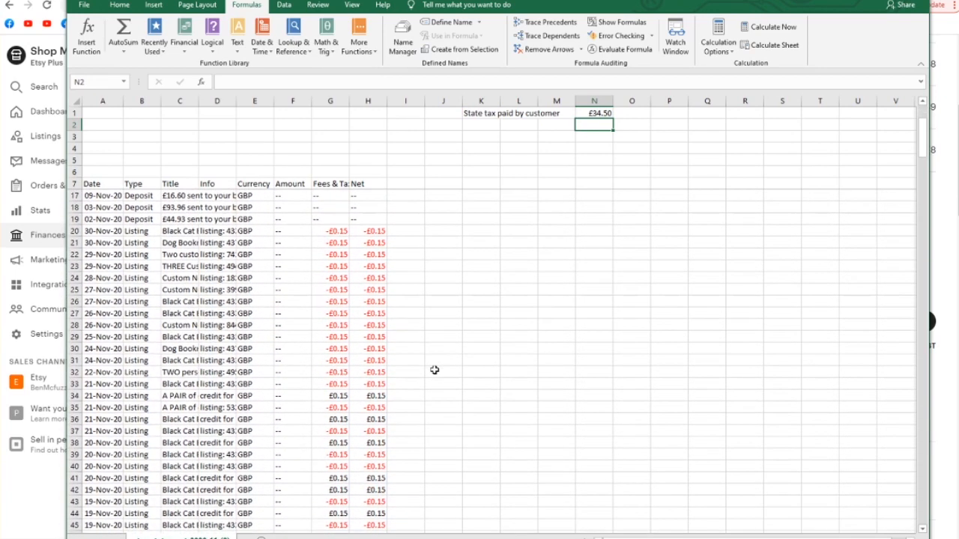
pyautogui.click(480, 126)
pyautogui.write('L')
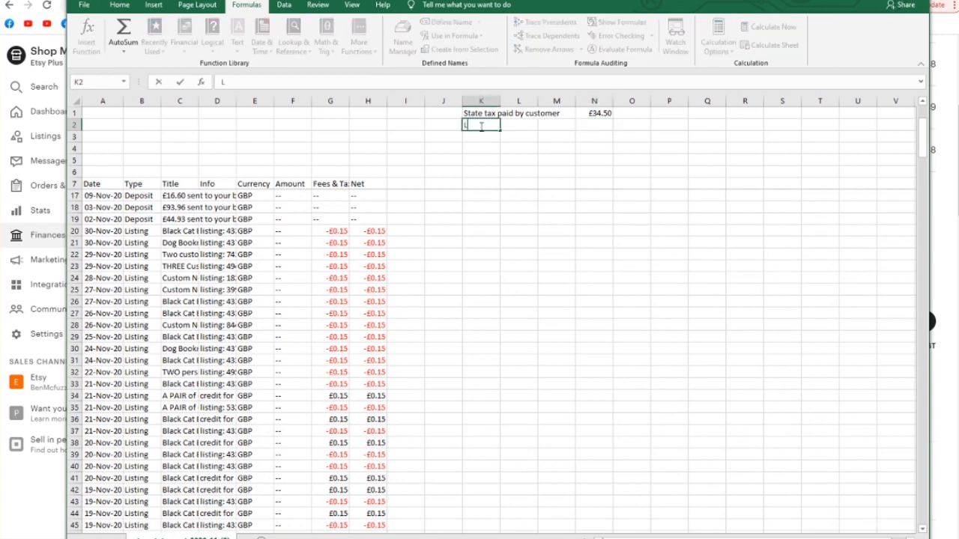
pyautogui.write('isting fee')
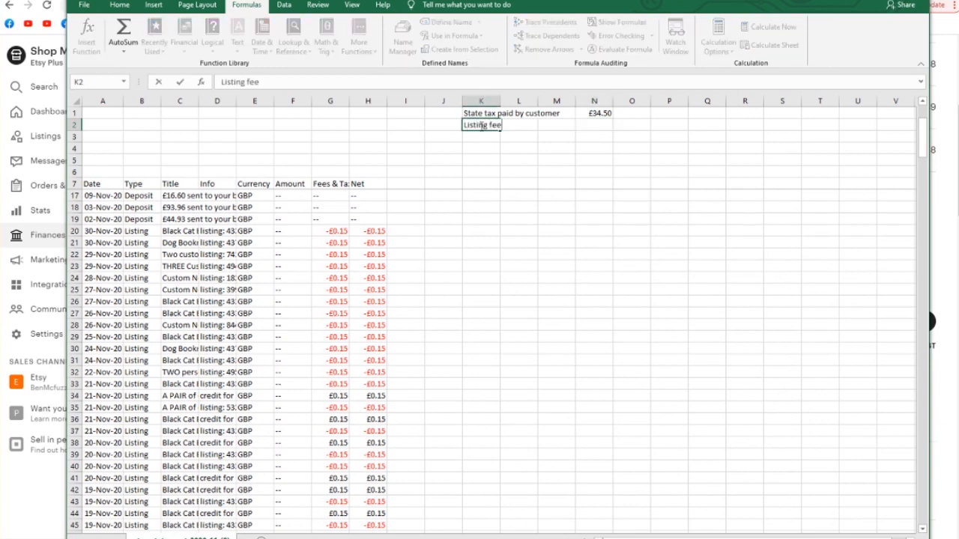
# Step: Add an AutoSum in cell N2 of the Net values for the listing rows, H20:H105
pyautogui.click(592, 123)
pyautogui.click(124, 30)
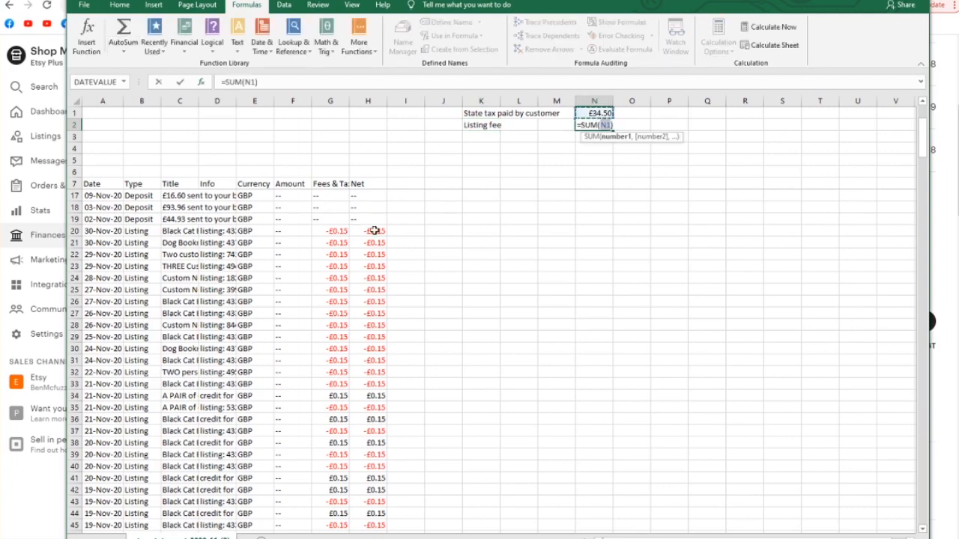
pyautogui.moveTo(370, 230); pyautogui.dragTo(373, 409)
pyautogui.press('Return')
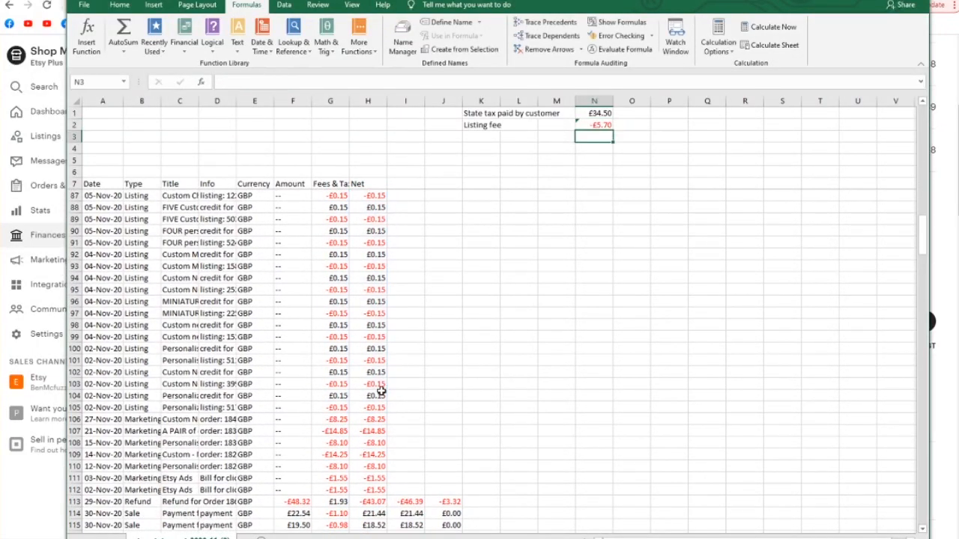
# Step: Label cell K3 "Marketing" and AutoSum the marketing rows' Net values, H106:H112, in cell N3
pyautogui.scroll(-2, 381, 391)
pyautogui.click(481, 136)
pyautogui.write('Marketing')
pyautogui.click(594, 137)
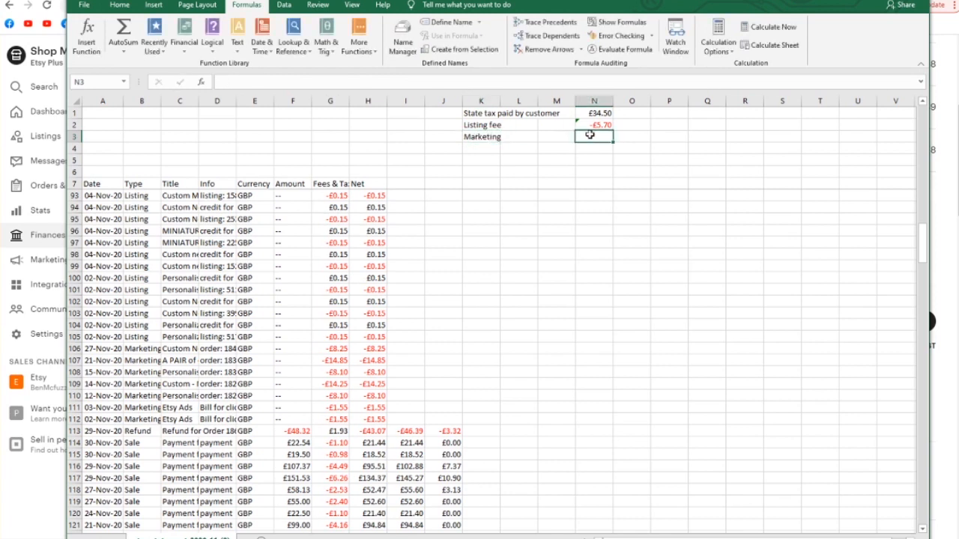
pyautogui.click(124, 30)
pyautogui.moveTo(368, 348); pyautogui.dragTo(380, 417)
pyautogui.press('Return')
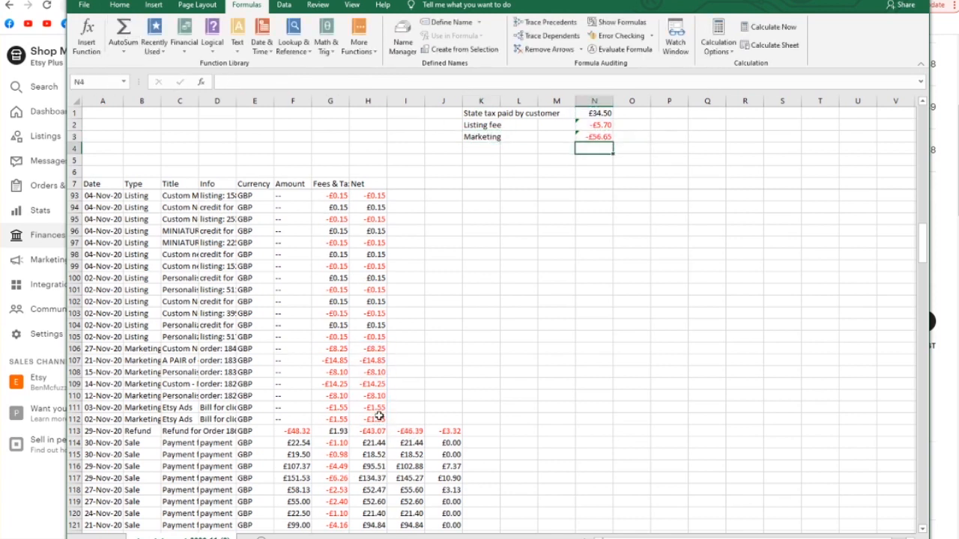
# Step: Enter the label "sale and refund" in cell K4 beneath the marketing label
pyautogui.scroll(-2, 461, 350)
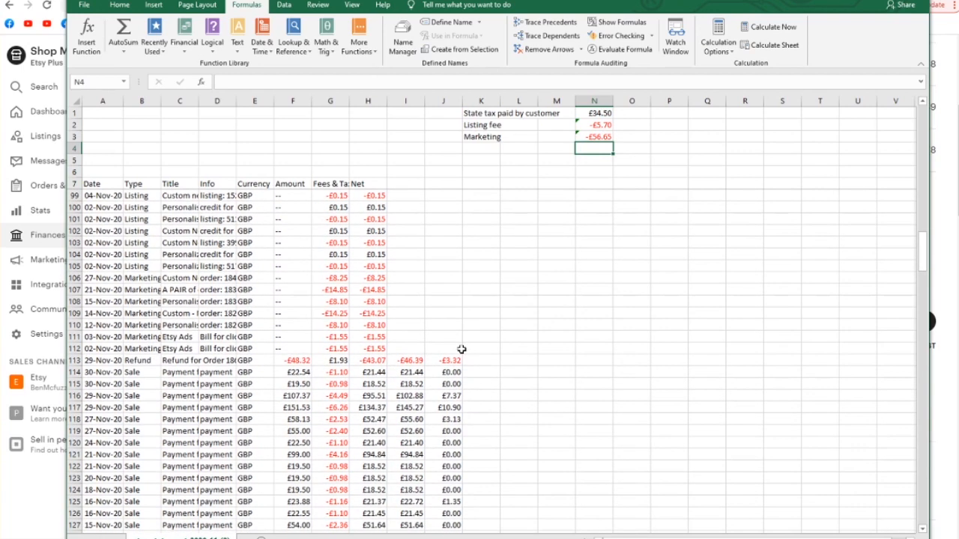
pyautogui.scroll(-1, 465, 332)
pyautogui.scroll(-1, 465, 333)
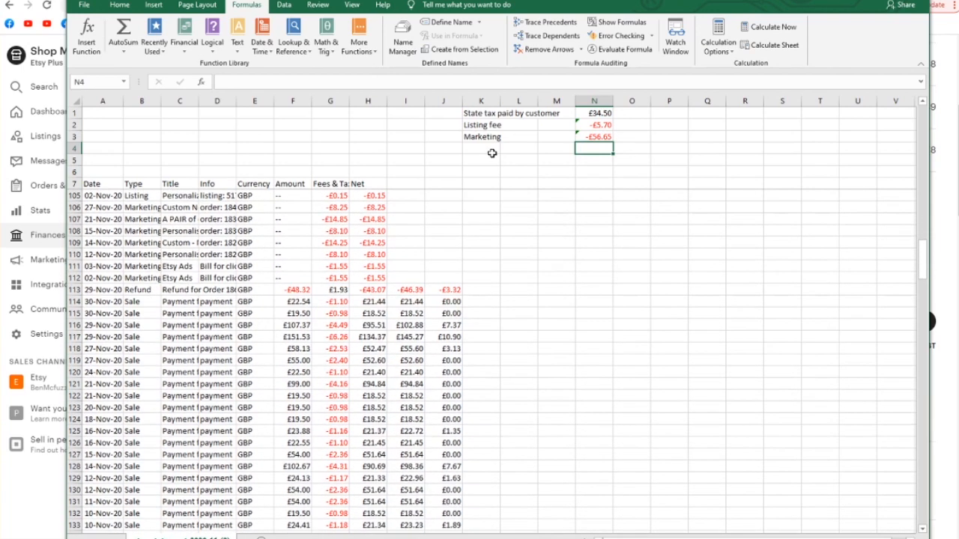
pyautogui.click(483, 147)
pyautogui.write('sale and refund')
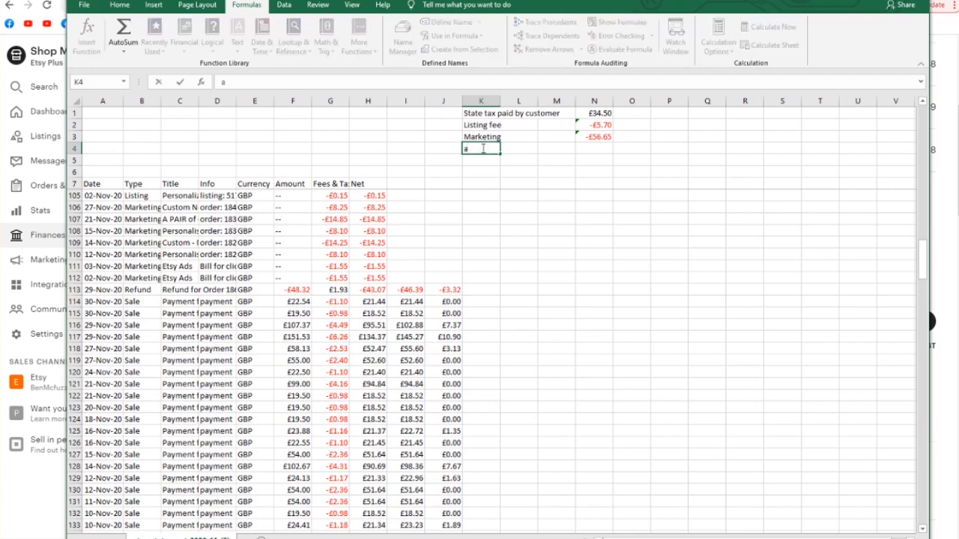
pyautogui.press('Return')
# Step: Add an AutoSum in cell N4 of the column I values for the refund and sale rows, I113:I137
pyautogui.click(594, 148)
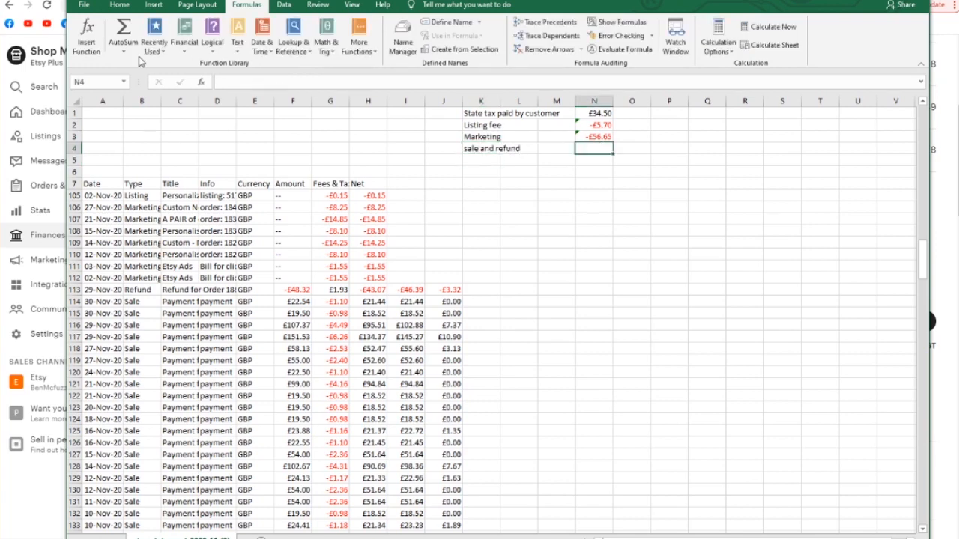
pyautogui.click(124, 33)
pyautogui.moveTo(408, 295); pyautogui.dragTo(409, 461)
pyautogui.press('Return')
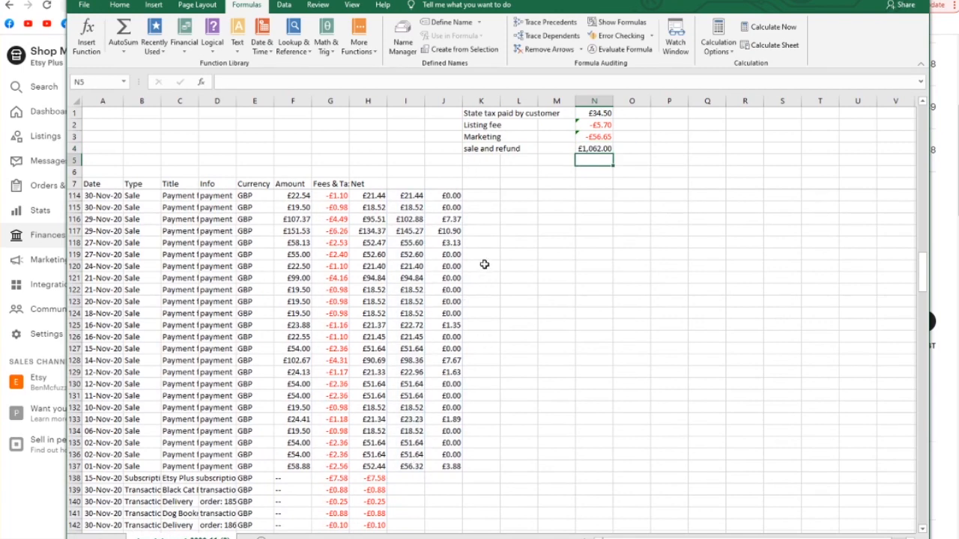
# Step: Label cell K5 "Sale no refund" and sum only the sale rows' column I values, I114:I137, in cell N5
pyautogui.scroll(2, 483, 271)
pyautogui.click(483, 161)
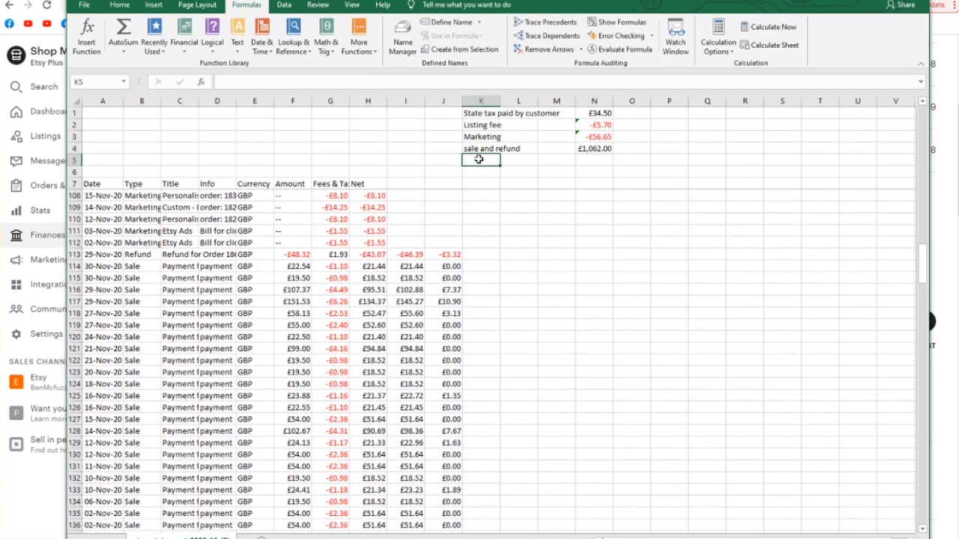
pyautogui.write('Sale no refund')
pyautogui.click(596, 161)
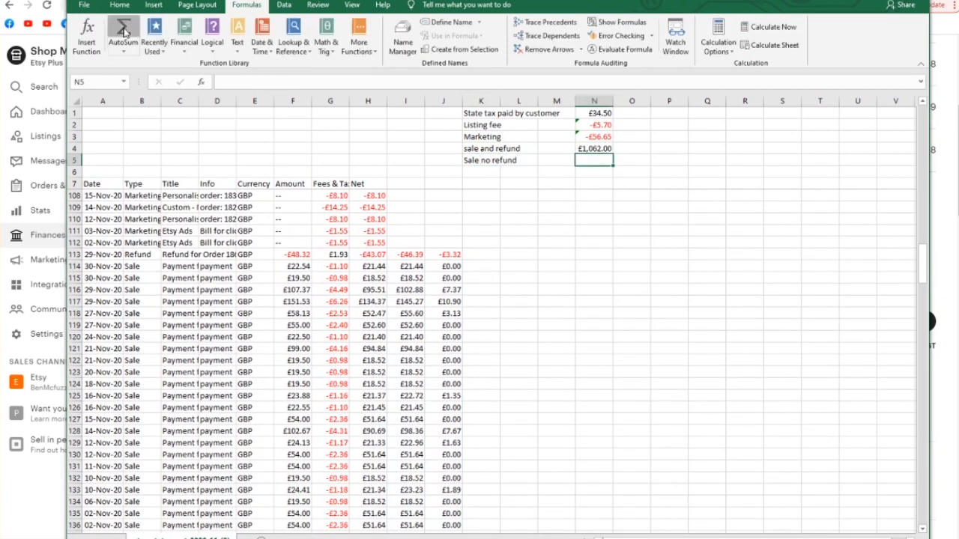
pyautogui.write('=SUM(')
pyautogui.moveTo(405, 266); pyautogui.dragTo(404, 442)
pyautogui.press('Return')
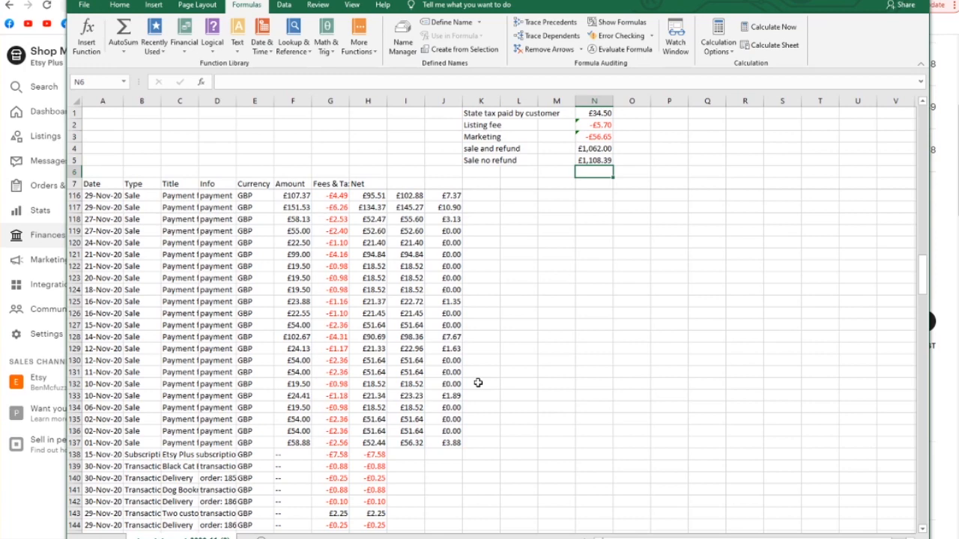
# Step: Label cell K6 "Sale plus sales tax" and AutoSum the refund and sale rows' Amount values, F113:F137, in cell N6
pyautogui.scroll(2, 531, 342)
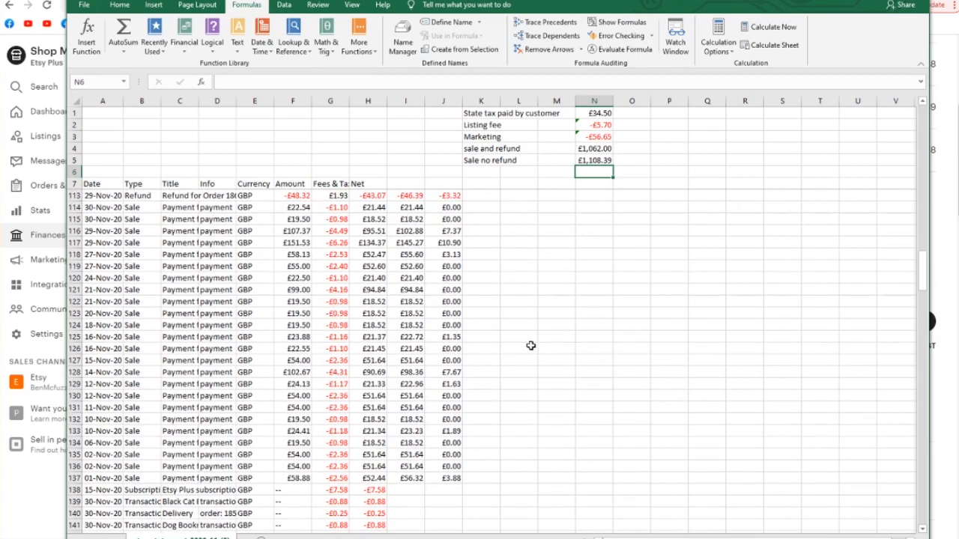
pyautogui.click(473, 177)
pyautogui.write('Sale plus sales tax')
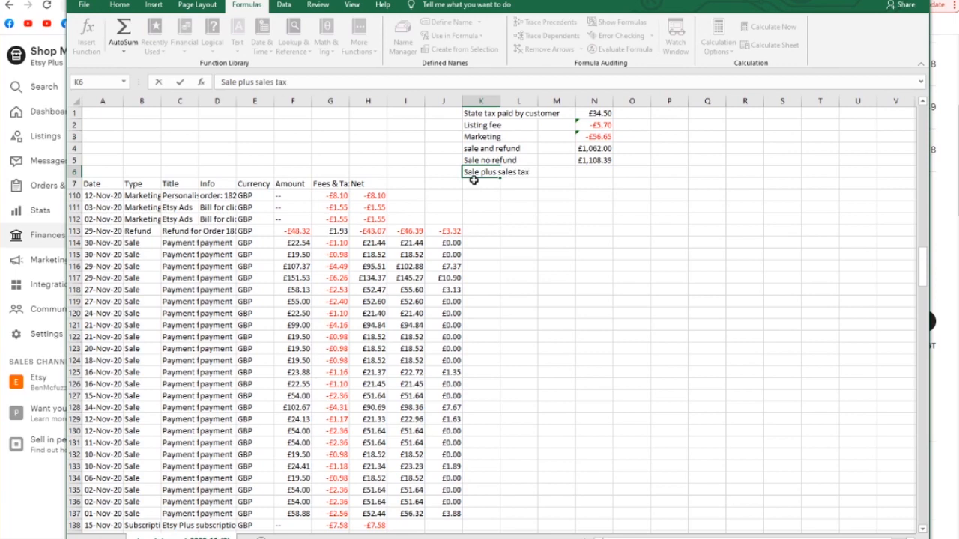
pyautogui.click(594, 172)
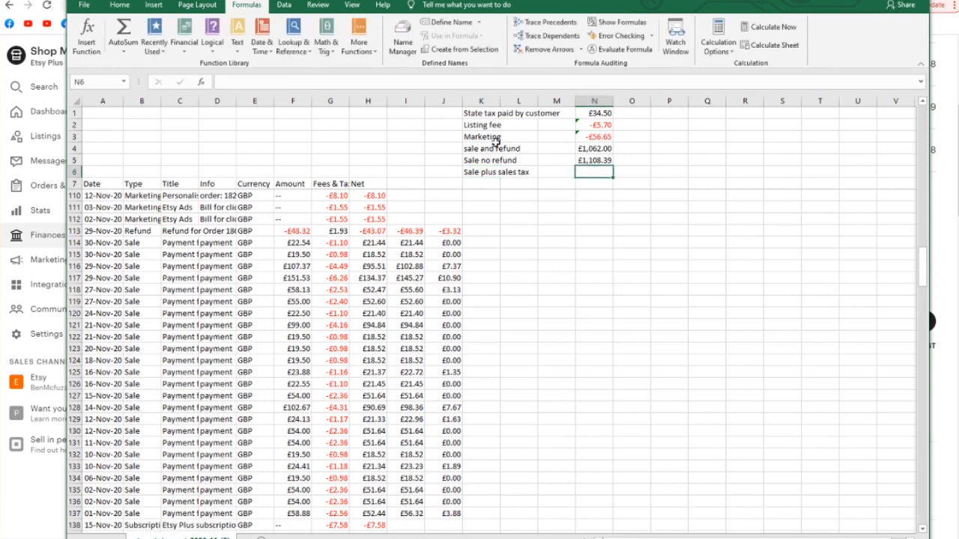
pyautogui.click(123, 33)
pyautogui.moveTo(292, 230); pyautogui.dragTo(287, 438)
pyautogui.scroll(-2, 287, 438)
pyautogui.press('Return')
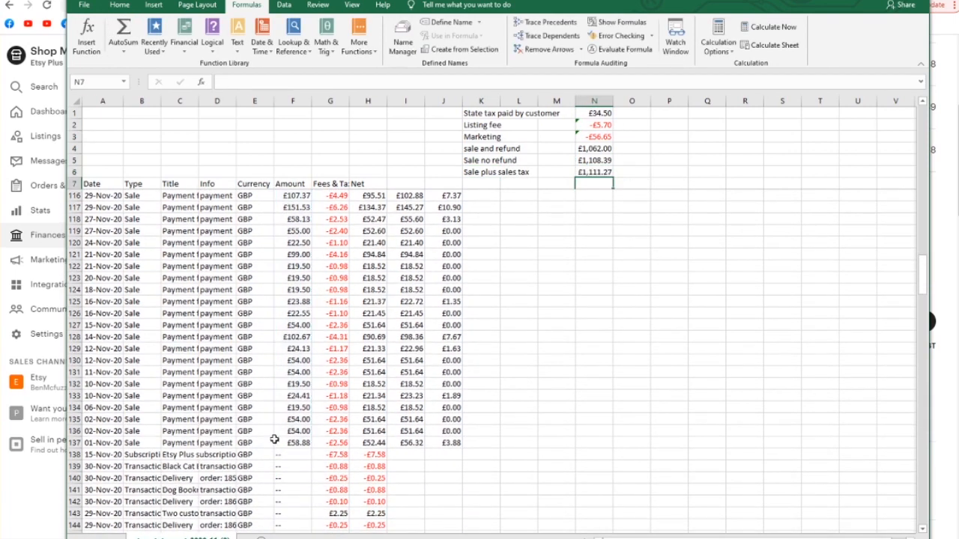
# Step: Label cell A1 "Etsy subscription" and reference the subscription row's fee, G138, in cell C1
pyautogui.scroll(2, 442, 399)
pyautogui.scroll(-7, 447, 394)
pyautogui.click(105, 113)
pyautogui.write('Etsy subscription')
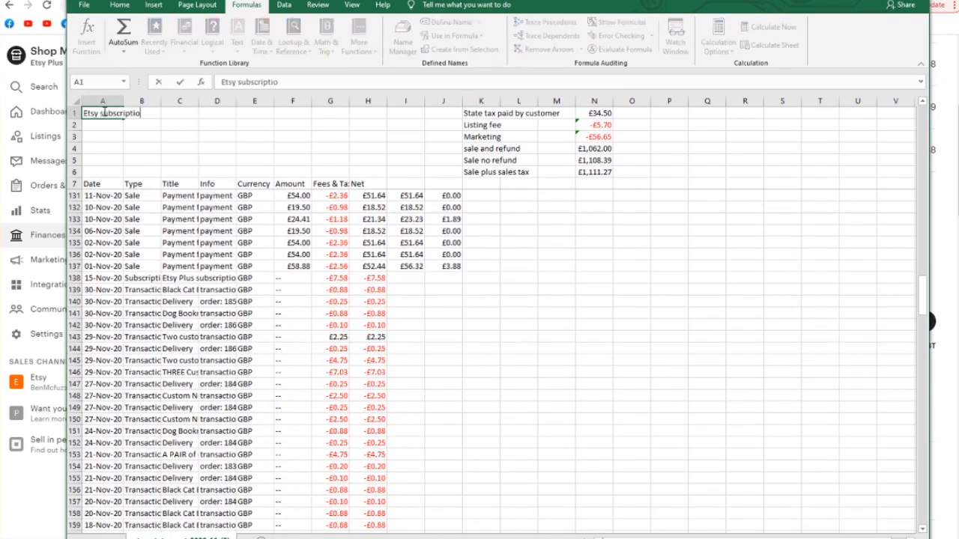
pyautogui.click(173, 112)
pyautogui.write('=')
pyautogui.click(336, 278)
pyautogui.press('Return')
# Step: Enter the labels "Transaction fee" in cell A2 and "Payment processing fee" in cell A3
pyautogui.scroll(-1, 501, 295)
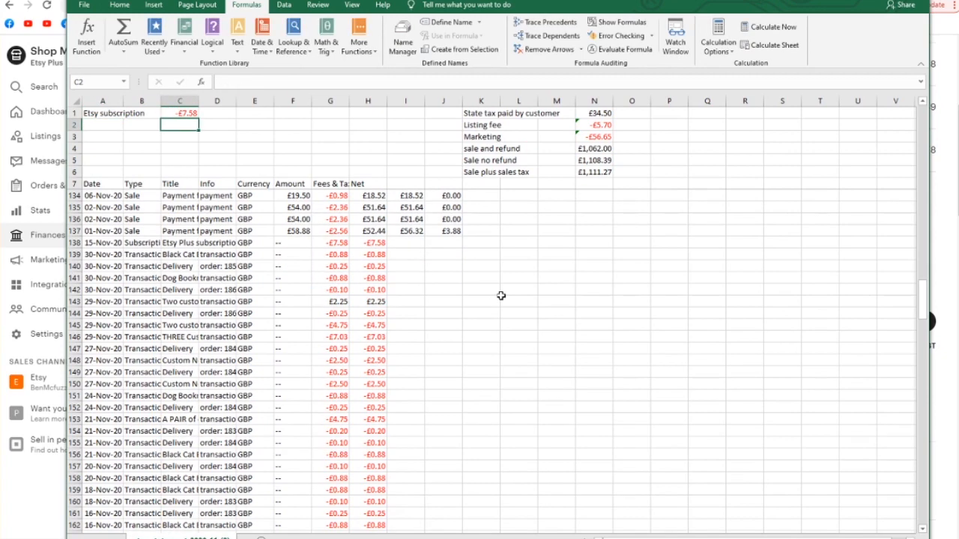
pyautogui.click(103, 125)
pyautogui.write('Transaction fee')
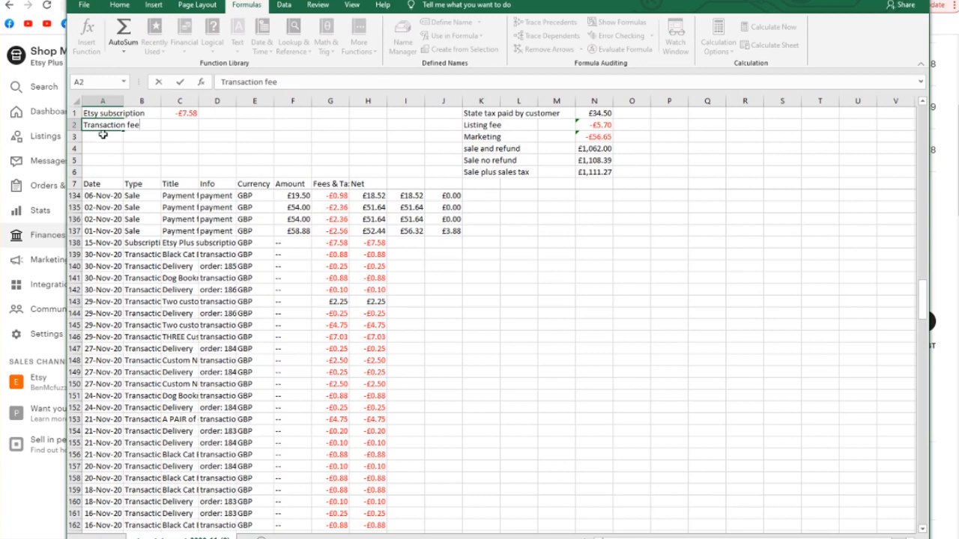
pyautogui.click(103, 137)
pyautogui.write('Payment processing fee')
pyautogui.press('Return')
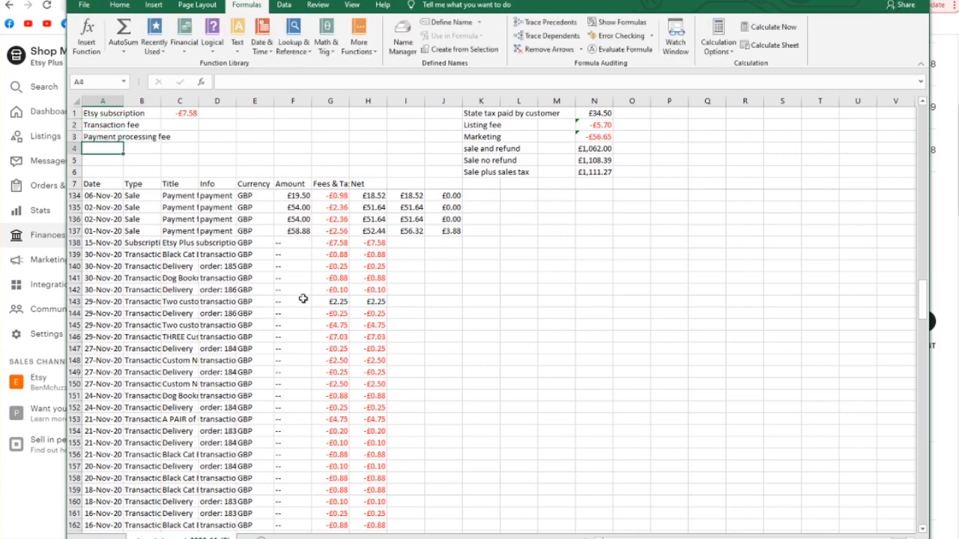
# Step: Add an AutoSum in cell C3 of the refund and sale rows' fees, G113:G137, for the payment processing fee
pyautogui.scroll(7, 304, 298)
pyautogui.click(180, 137)
pyautogui.click(124, 32)
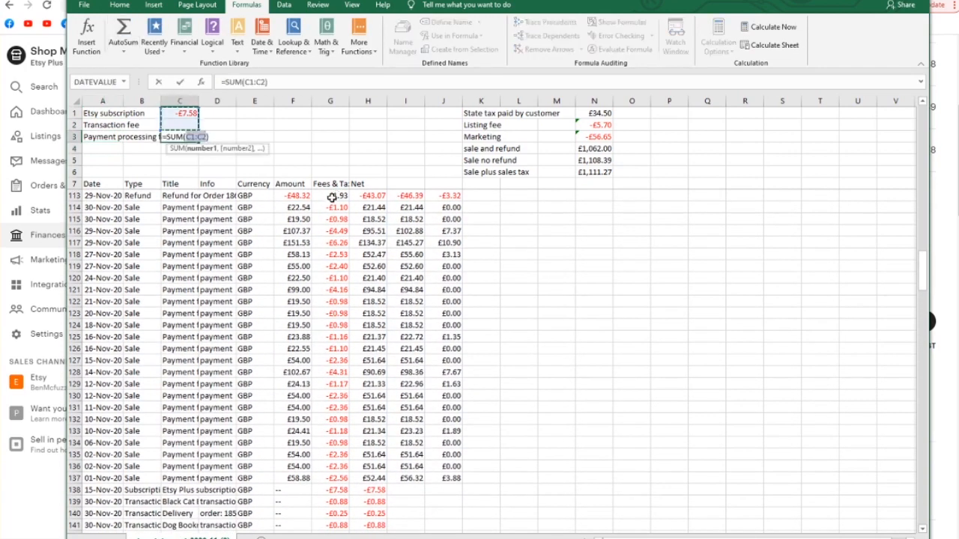
pyautogui.moveTo(330, 196); pyautogui.dragTo(330, 477)
pyautogui.hotkey('shift', 'Return')
# Step: Add an AutoSum in cell C2 of the transaction rows' fees, G139:G186, for the transaction fee
pyautogui.scroll(-3, 265, 288)
pyautogui.scroll(-4, 265, 289)
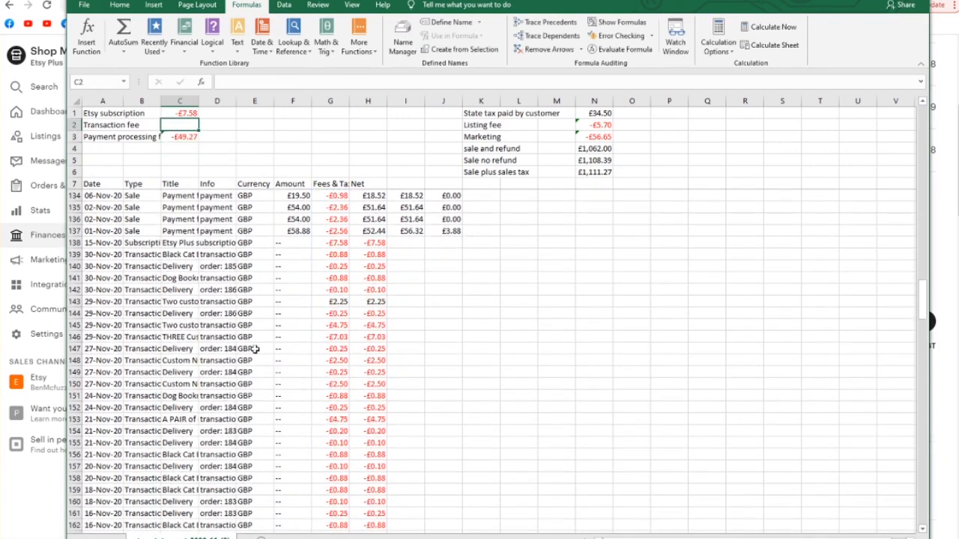
pyautogui.click(124, 31)
pyautogui.moveTo(330, 253); pyautogui.dragTo(331, 391)
pyautogui.press('Return')
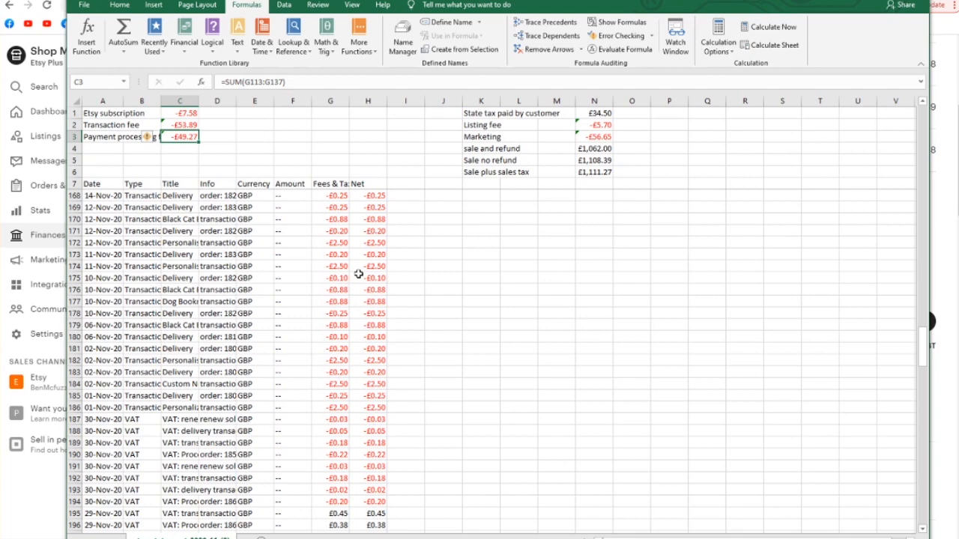
# Step: Label cell A4 "VAT" and AutoSum all the VAT rows' fees in column G, starting at G187, in cell C4
pyautogui.scroll(-5, 359, 274)
pyautogui.click(102, 147)
pyautogui.write('VAT')
pyautogui.press('Tab')
pyautogui.press('Tab')
pyautogui.hotkey('alt', '=')
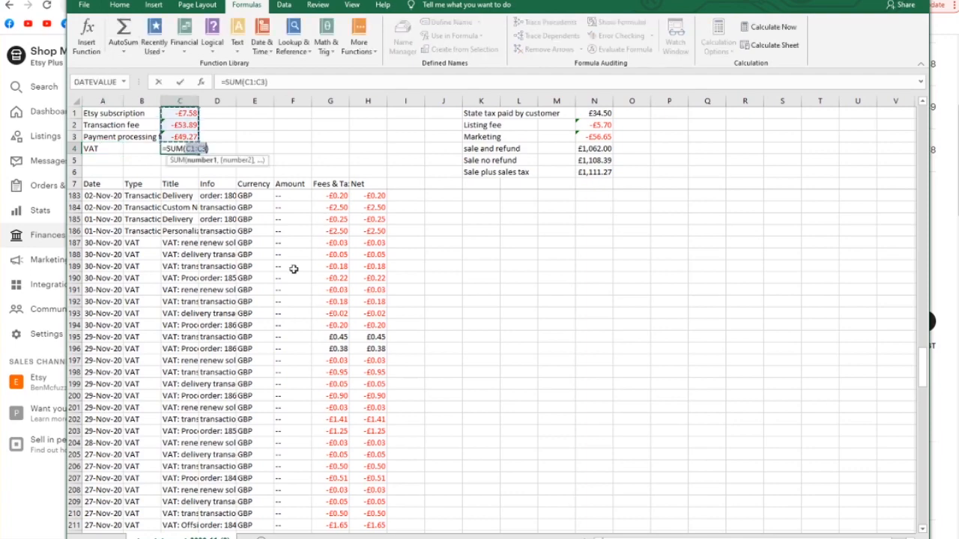
pyautogui.moveTo(330, 242); pyautogui.dragTo(342, 487)
pyautogui.press('Return')
# Step: Enter the formula =N2-3.6 in cell O2 to adjust the listing fee by the promotional discount
pyautogui.scroll(13, 272, 382)
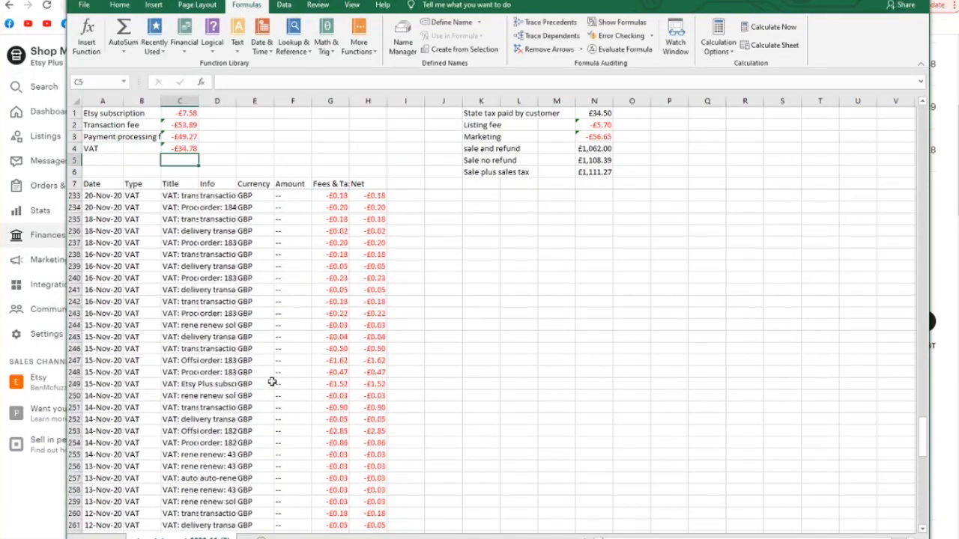
pyautogui.scroll(20, 272, 382)
pyautogui.click(330, 125)
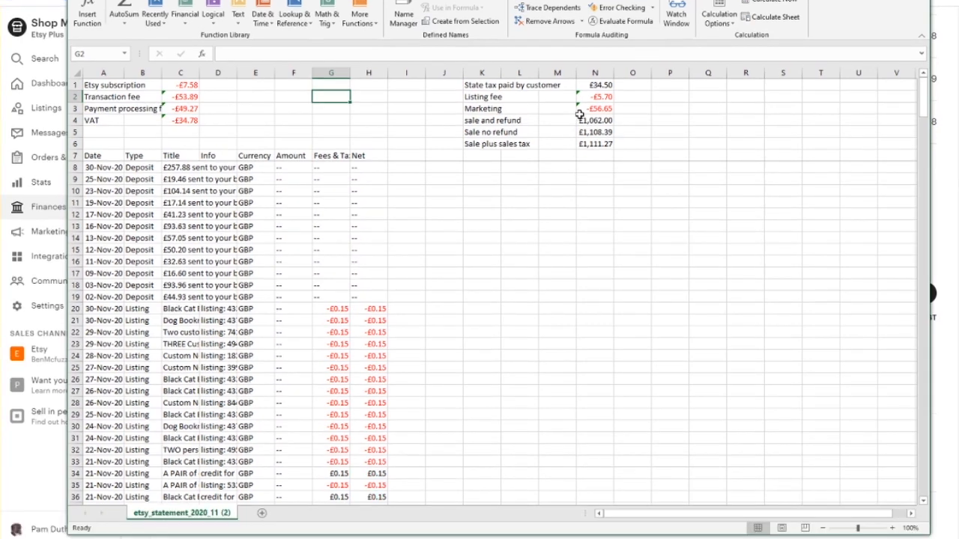
pyautogui.click(632, 125)
pyautogui.write('=')
pyautogui.click(599, 124)
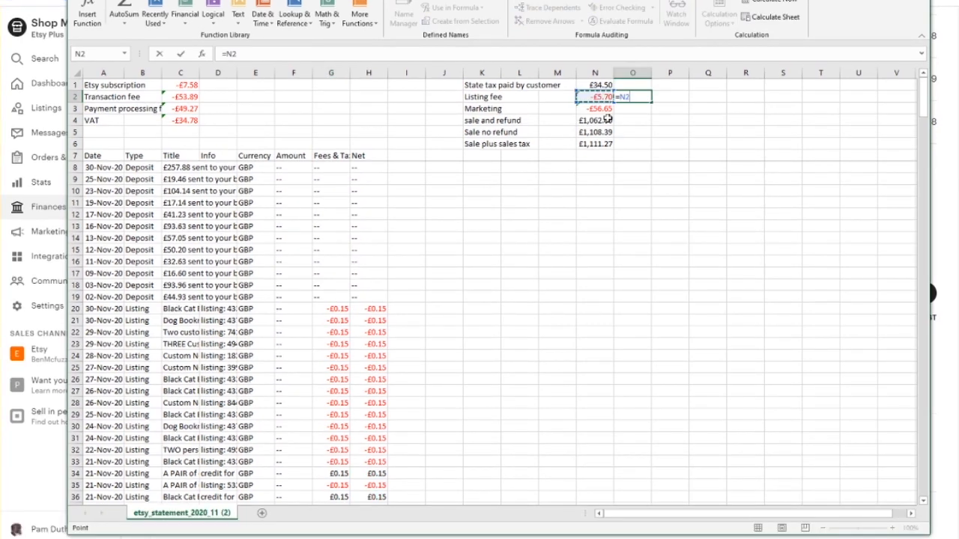
pyautogui.write('-3.6')
pyautogui.press('Return')
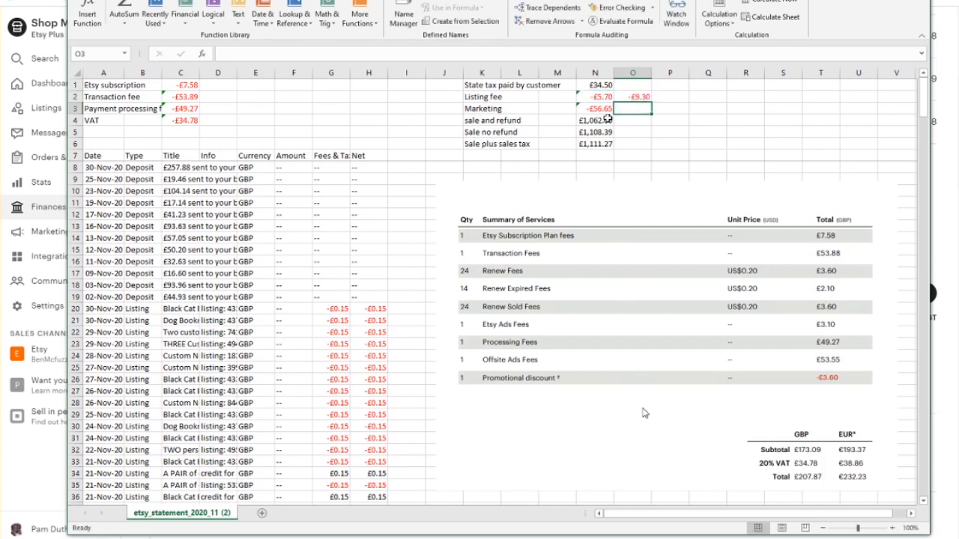
# Step: Label cell F2 "Total fees" and enter the formula =C1+C2+C3+C4+N2+N3 in G2 to add up all fees and VAT
pyautogui.click(299, 97)
pyautogui.write('Total fees')
pyautogui.press('Tab')
pyautogui.write('=')
pyautogui.click(178, 85)
pyautogui.write('+')
pyautogui.click(177, 96)
pyautogui.write('+')
pyautogui.click(178, 109)
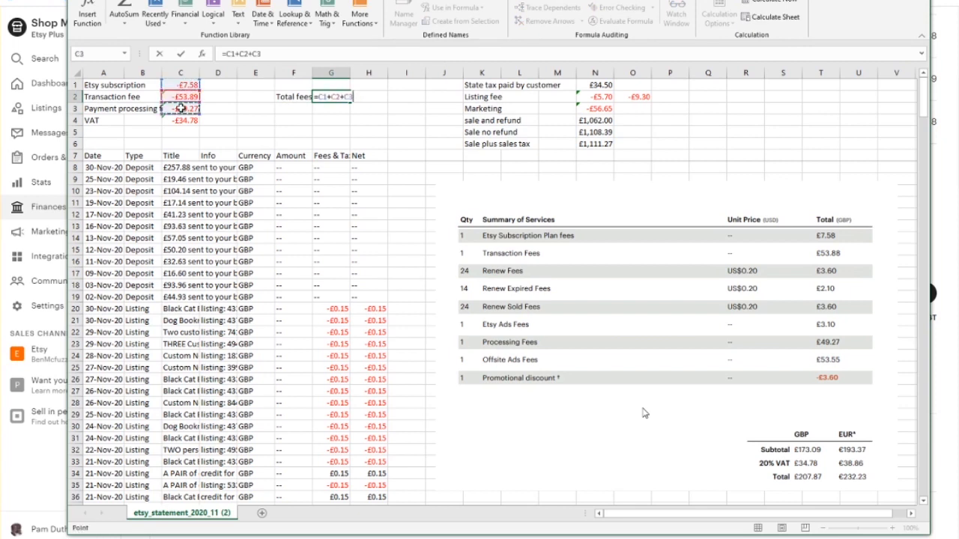
pyautogui.write('+')
pyautogui.click(180, 120)
pyautogui.write('+')
pyautogui.click(603, 96)
pyautogui.write('+')
pyautogui.click(600, 110)
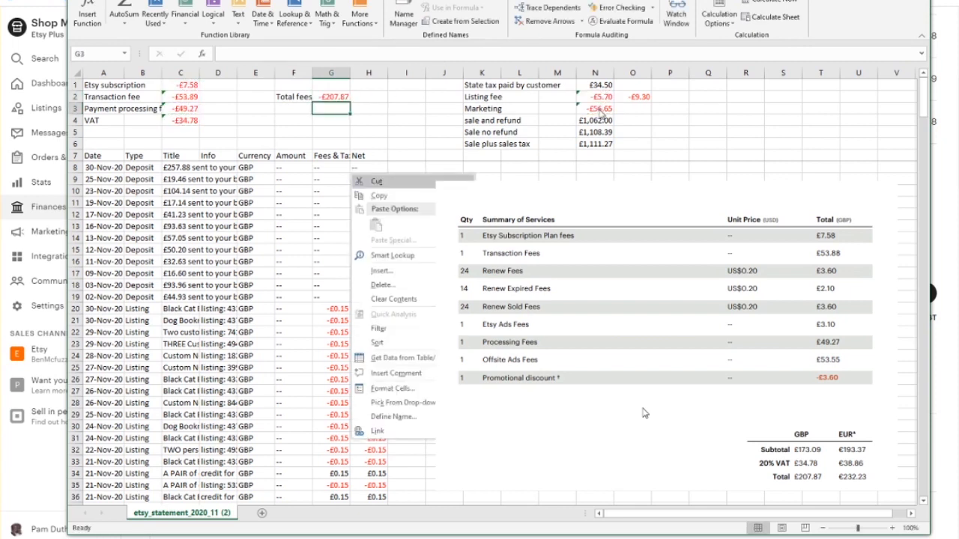
pyautogui.press('Escape')
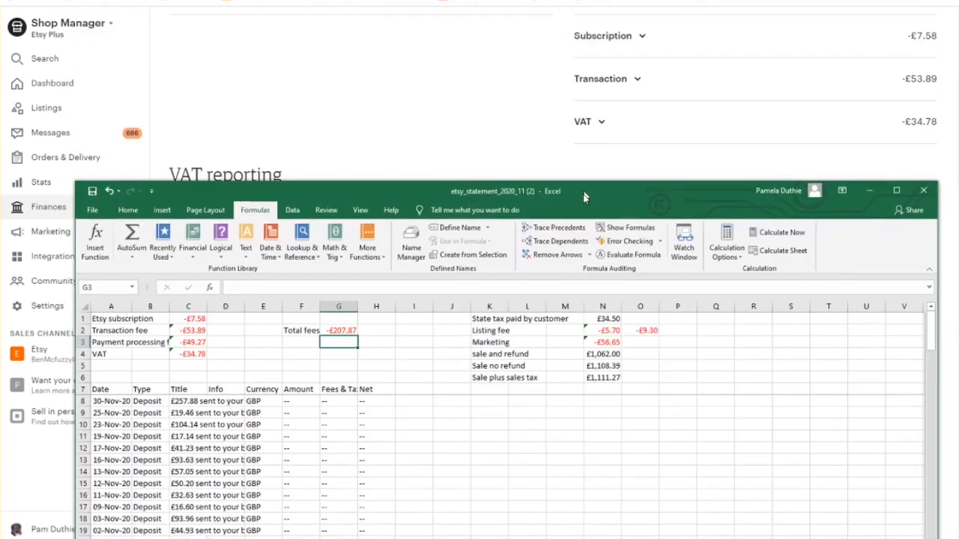
# Step: Beside the statement's sales and credits summary, enter the formula =N4+3.6 in cell O4 to adjust the sale and refund total
pyautogui.moveTo(626, 217); pyautogui.dragTo(823, 107)
pyautogui.scroll(3, 218, 134)
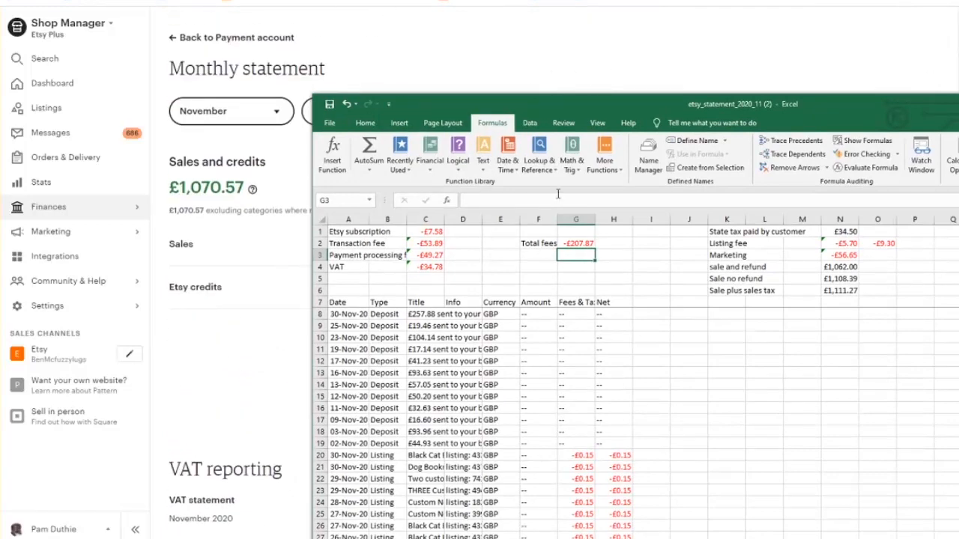
pyautogui.moveTo(636, 103); pyautogui.dragTo(795, 71)
pyautogui.moveTo(253, 189)
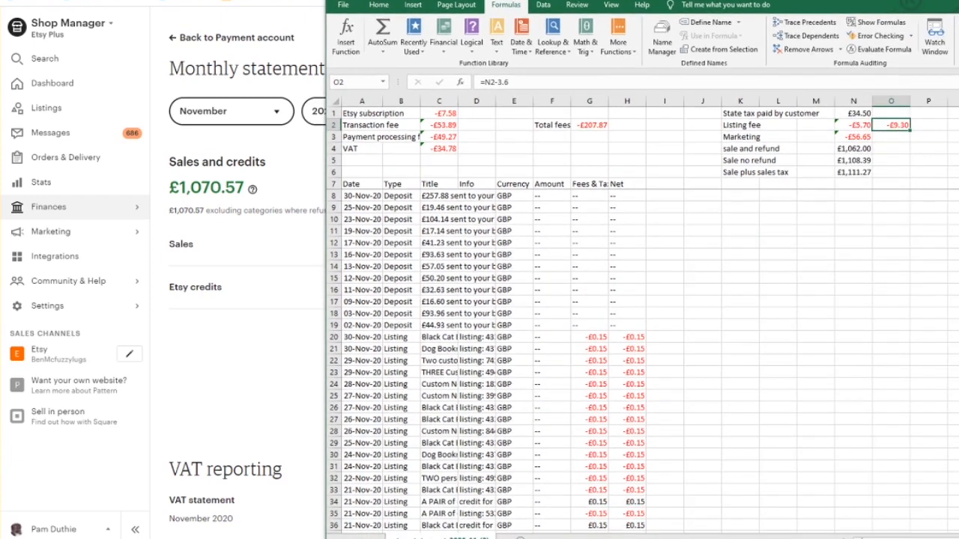
pyautogui.click(892, 148)
pyautogui.write('=')
pyautogui.click(852, 149)
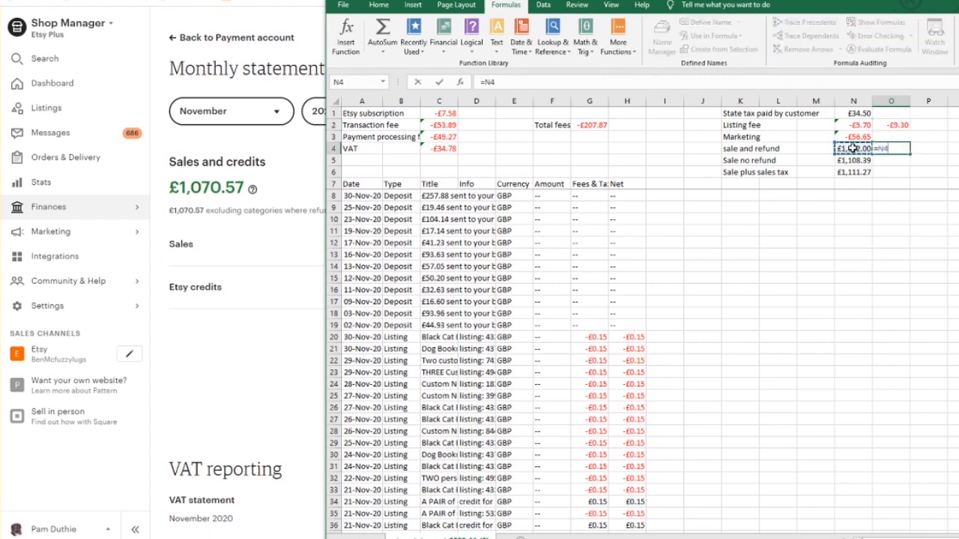
pyautogui.write('+3.6')
pyautogui.press('Return')
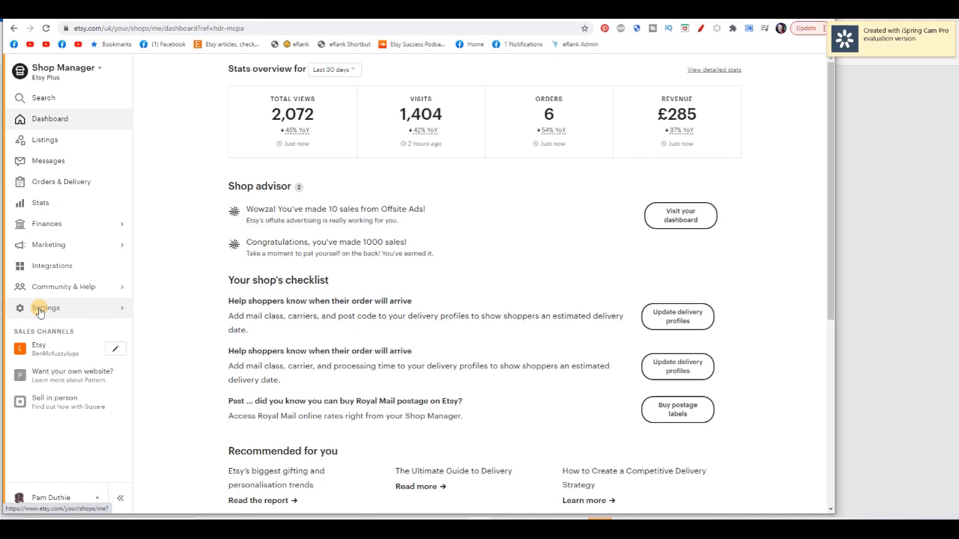
# Step: Switch to Etsy Shop Manager and open the Download Data page in the shop's options
pyautogui.click(39, 308)
pyautogui.click(90, 155)
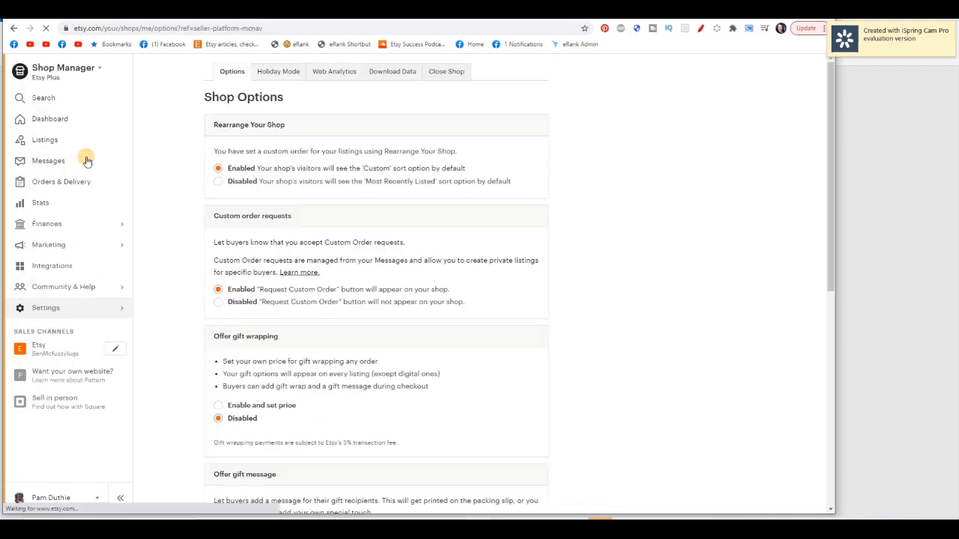
pyautogui.click(386, 72)
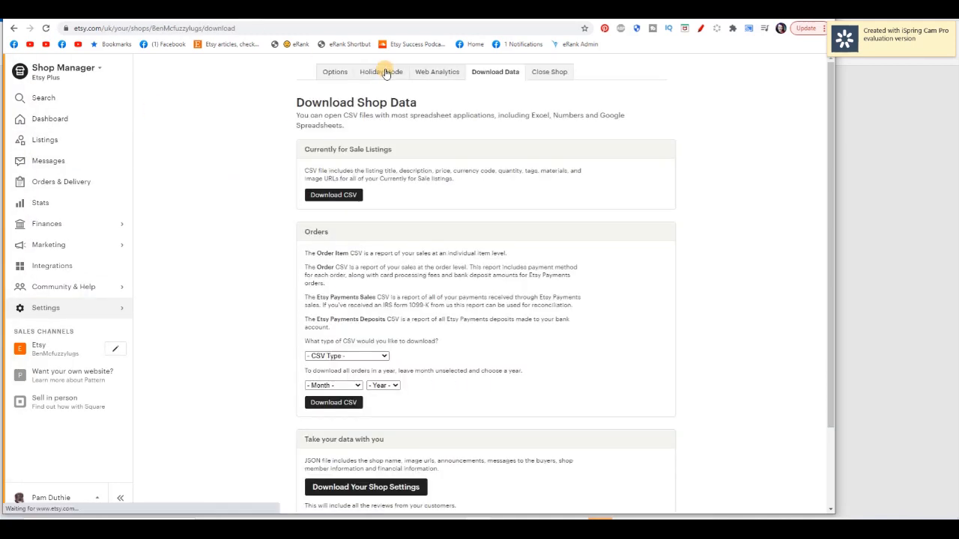
# Step: Download the Etsy Payments Deposits CSV for November 2020 from the Orders section
pyautogui.scroll(-2, 494, 214)
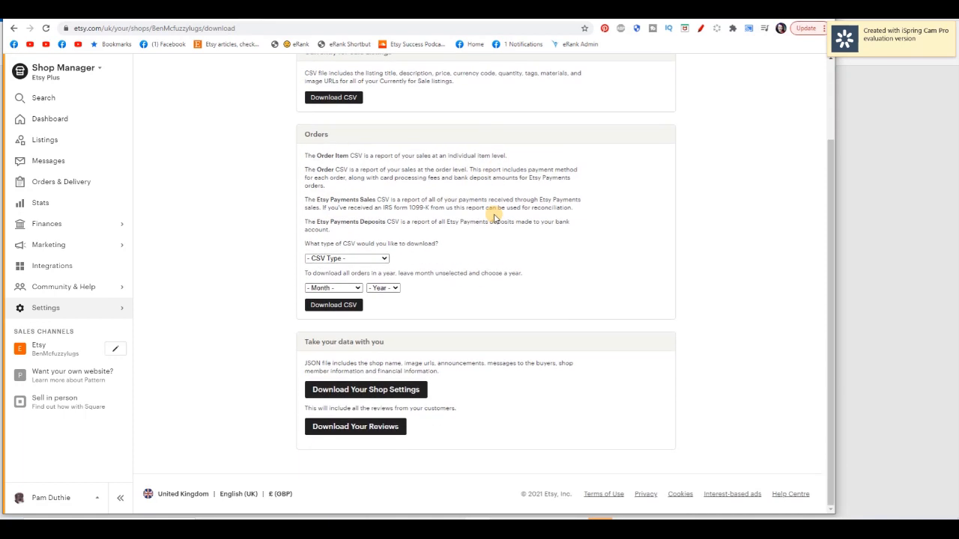
pyautogui.click(384, 260)
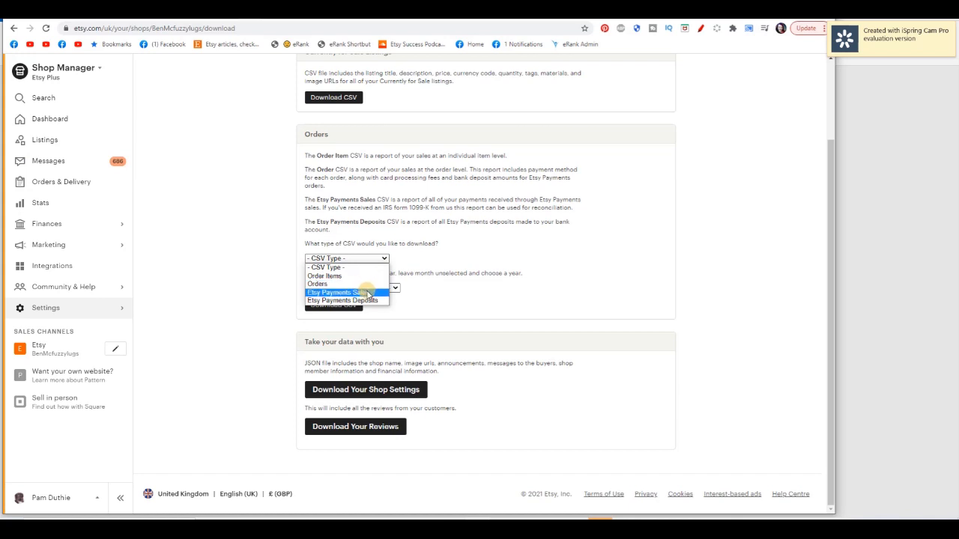
pyautogui.click(359, 299)
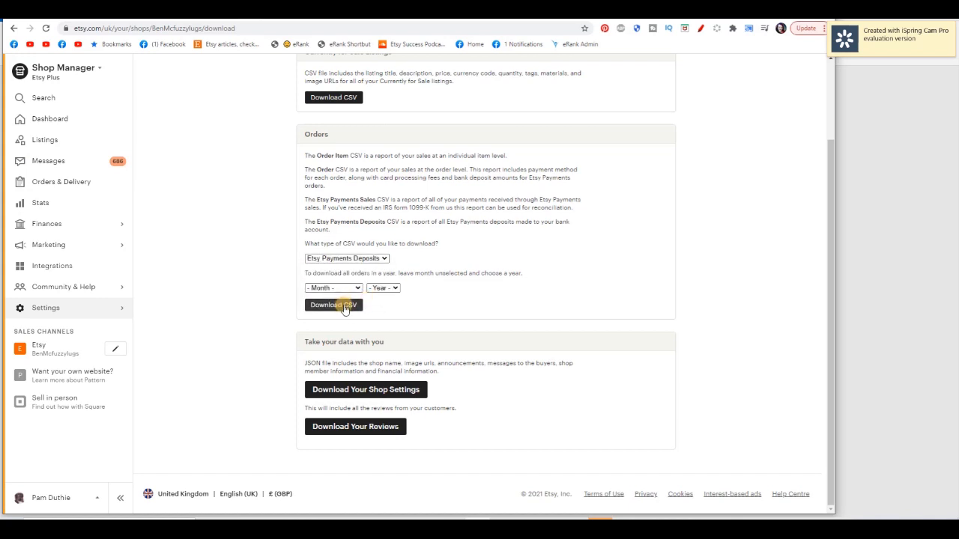
pyautogui.click(343, 289)
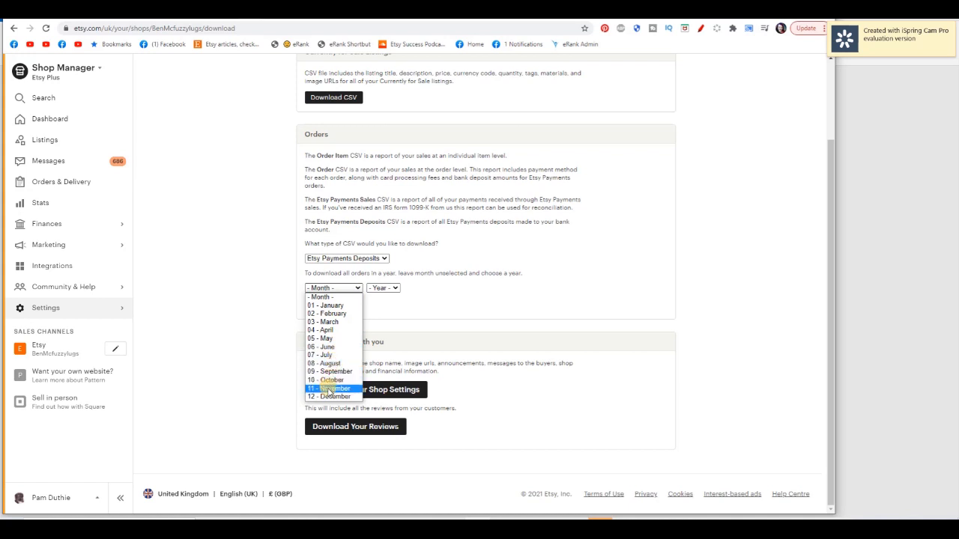
pyautogui.click(328, 389)
pyautogui.click(391, 287)
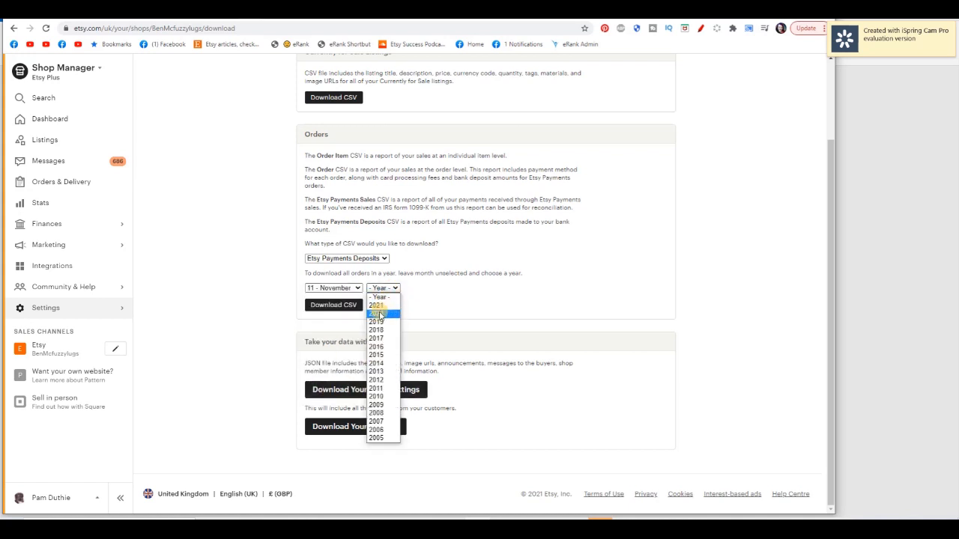
pyautogui.click(380, 315)
pyautogui.click(329, 307)
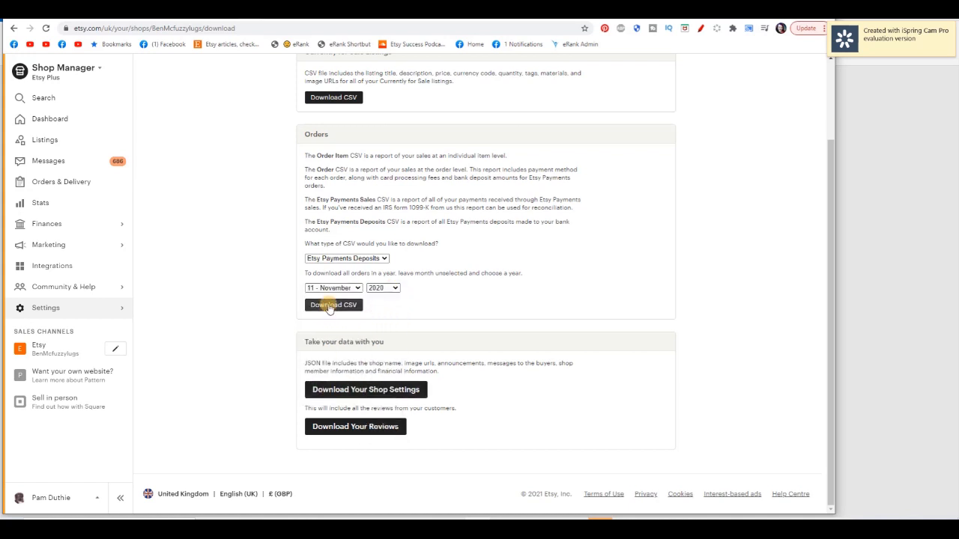